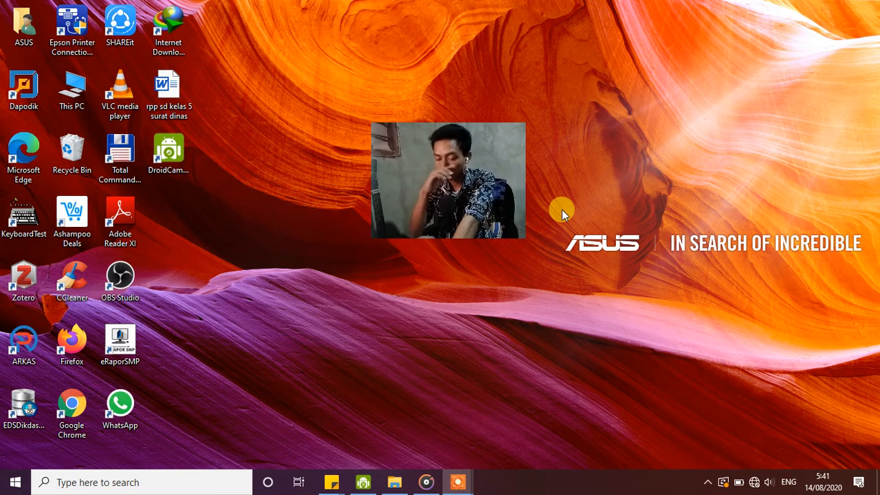
Start Word and create a blank document, dismissing the security warning.
key("super")
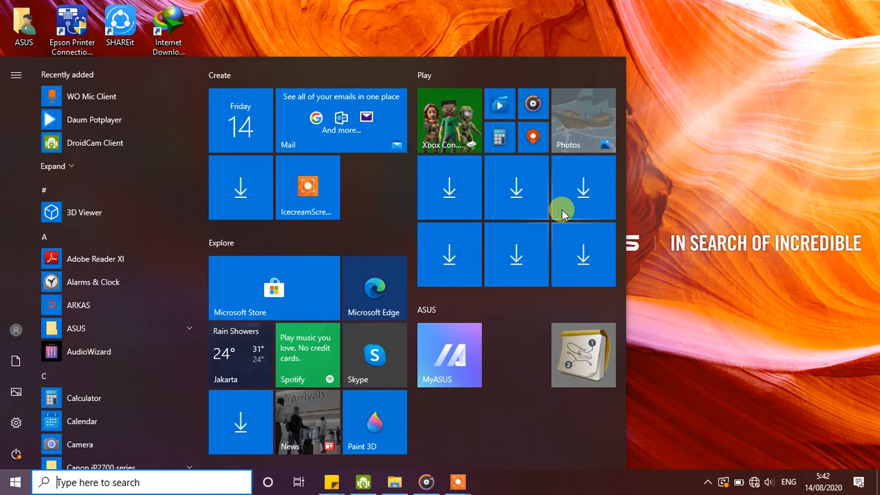
type("word")
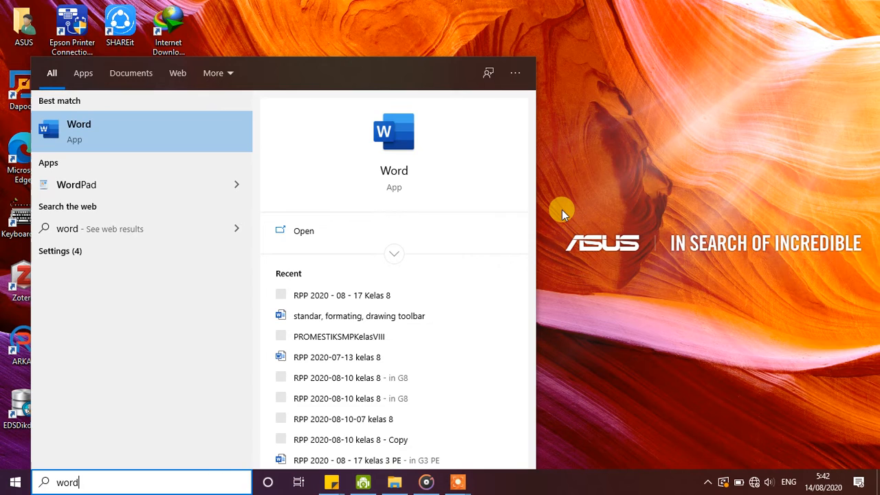
key("Return")
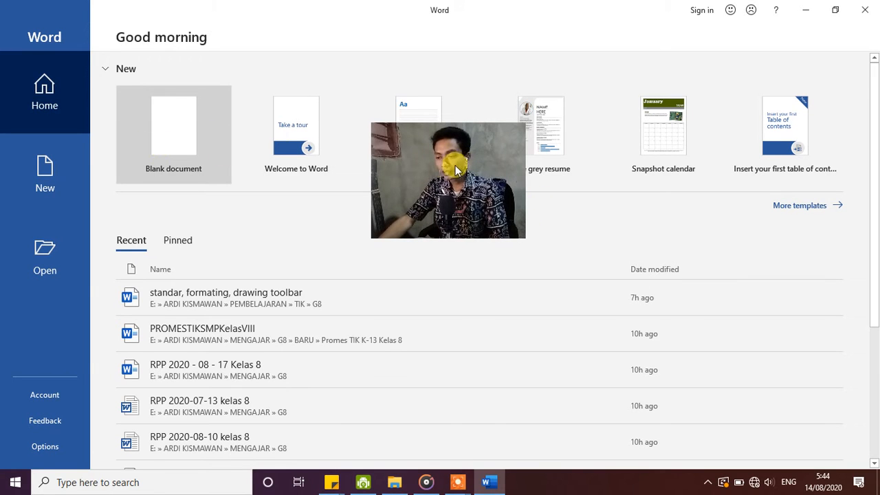
left_click_drag(458, 165, 463, 186)
left_click(174, 141)
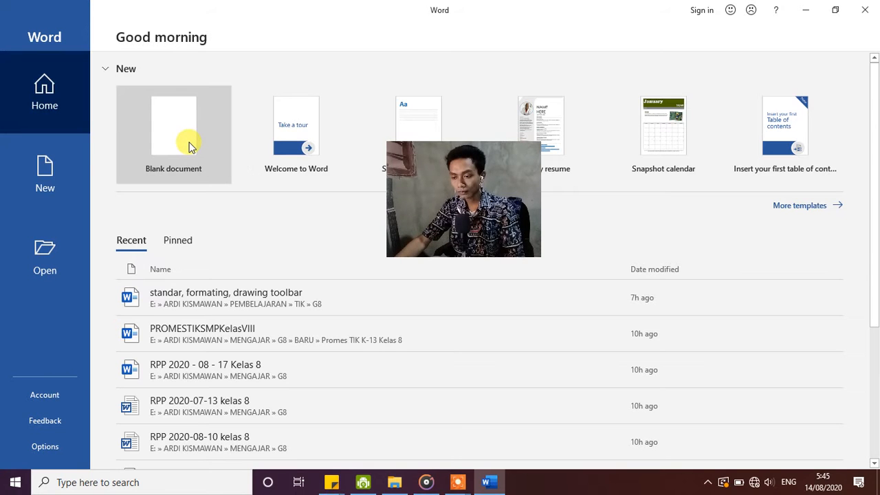
left_click(185, 140)
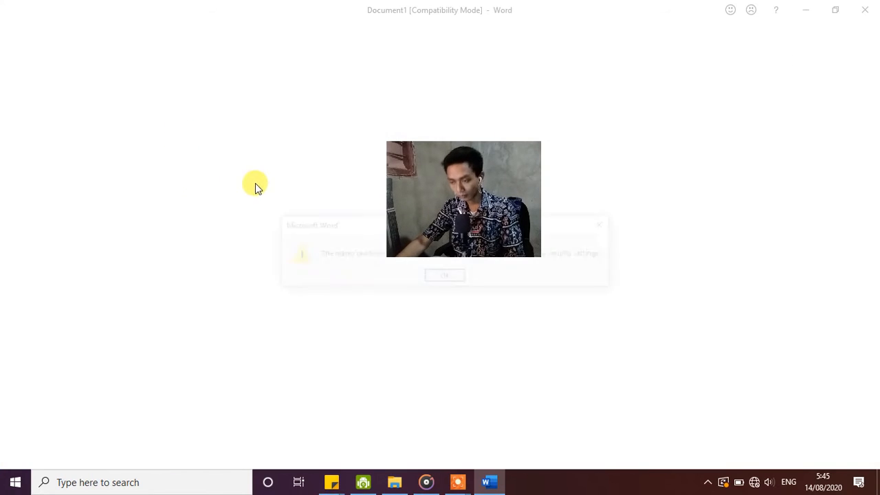
left_click(452, 280)
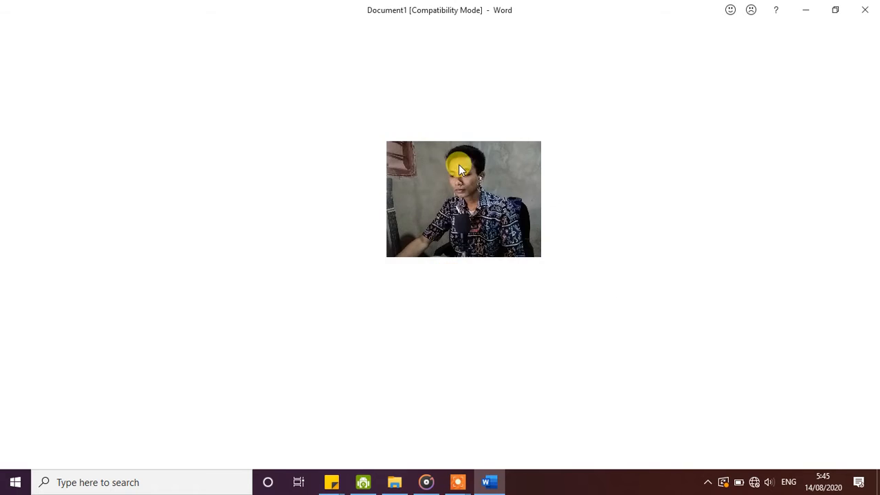
mouse_move(459, 165)
left_mouse_down()
mouse_move(656, 188)
mouse_move(811, 105)
mouse_move(801, 226)
left_mouse_up()
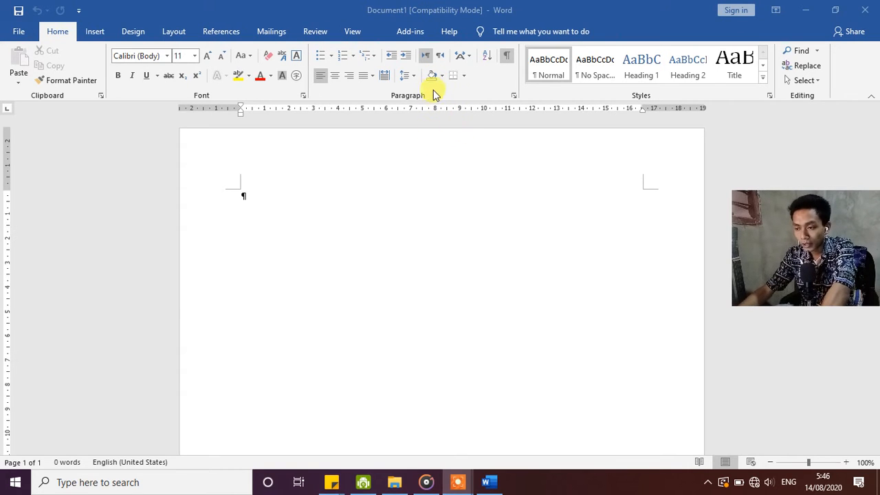
left_click(240, 194)
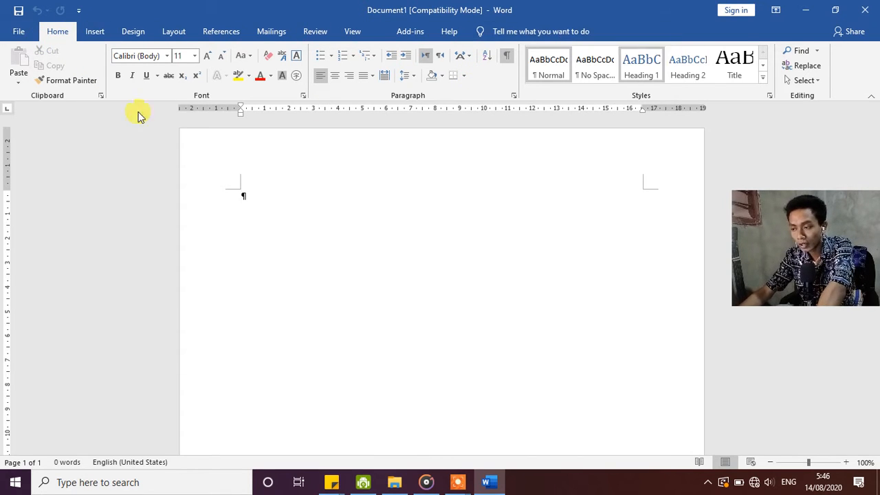
left_click(96, 32)
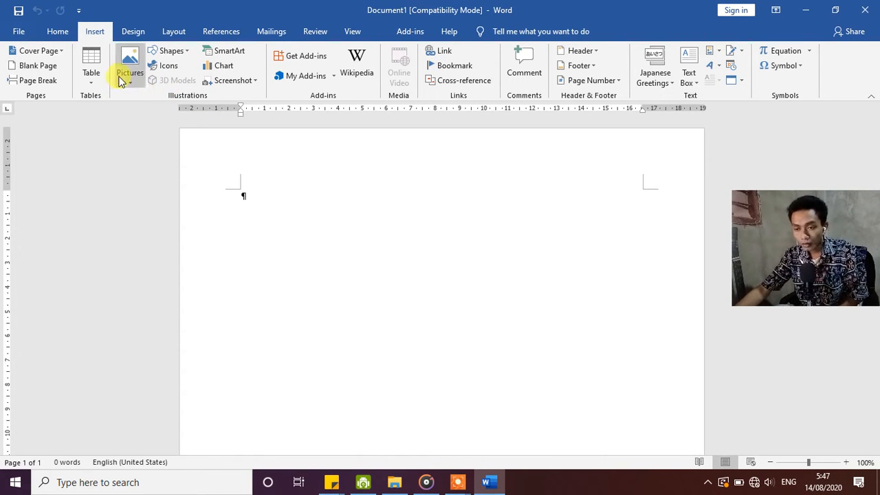
left_click(40, 67)
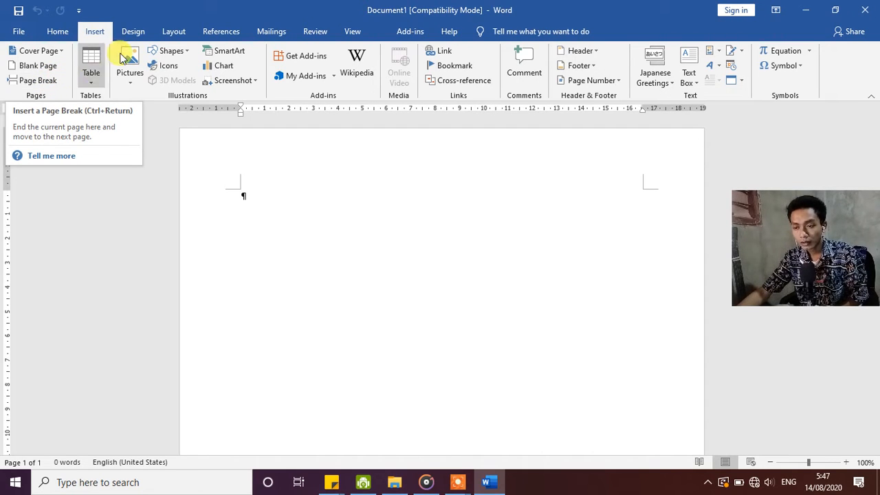
left_click(167, 31)
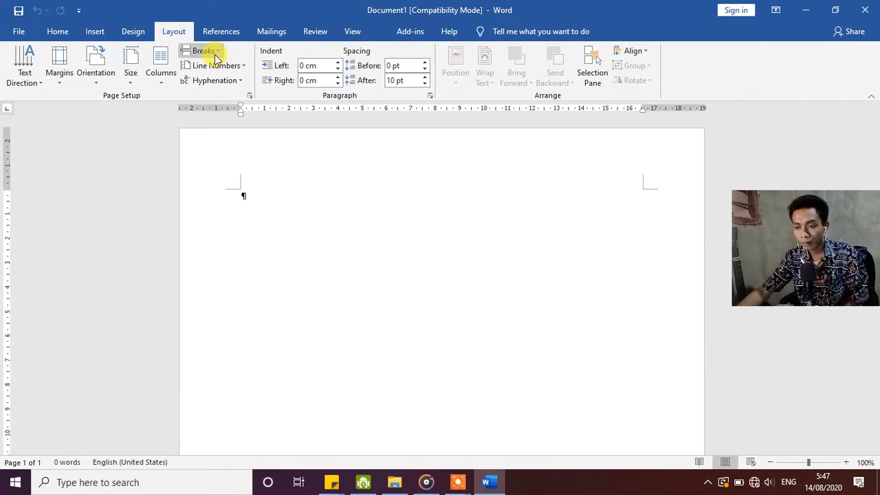
left_click(57, 31)
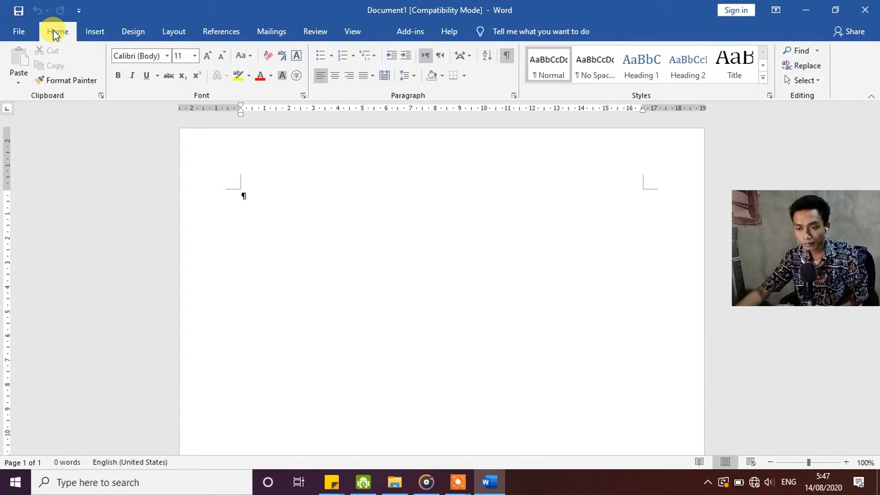
left_click(96, 30)
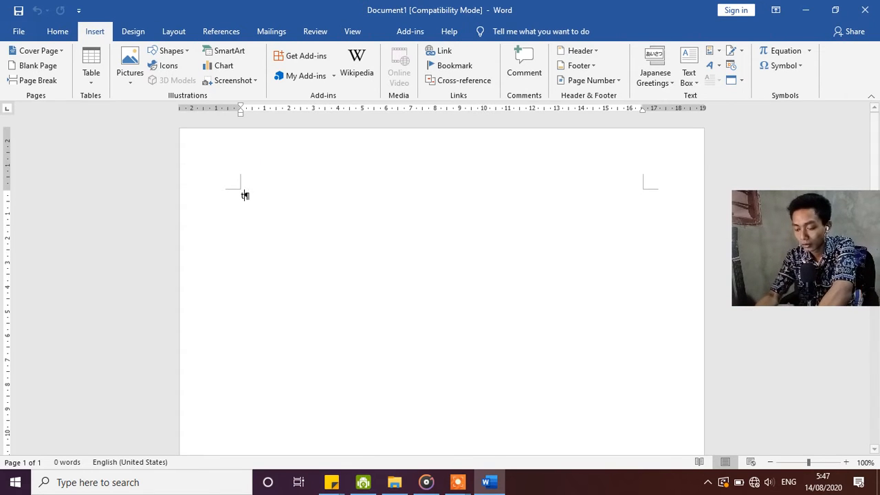
Write "Teknologi informasi dan komunikasi" on the first line of the document.
type("teknologi")
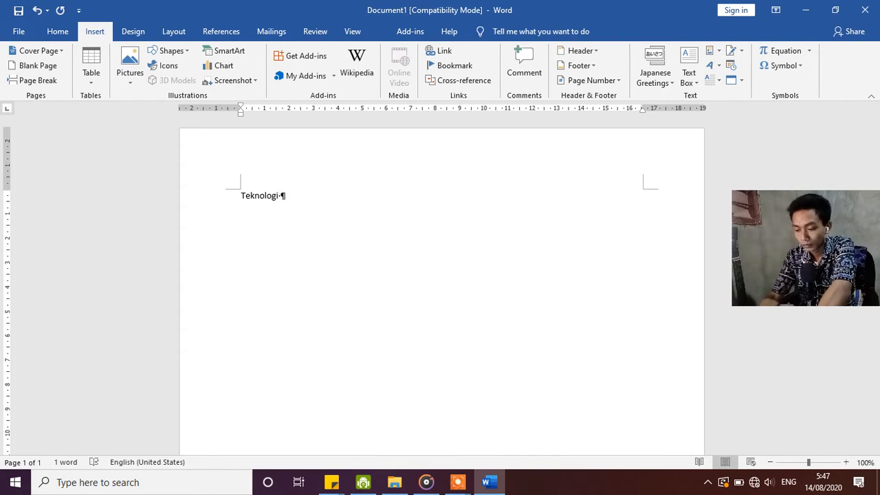
type(" informasi")
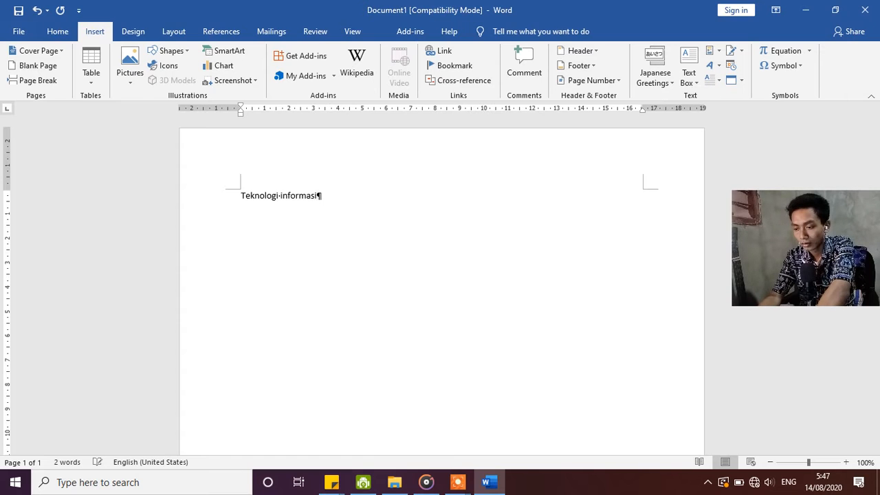
type("  dan komunika")
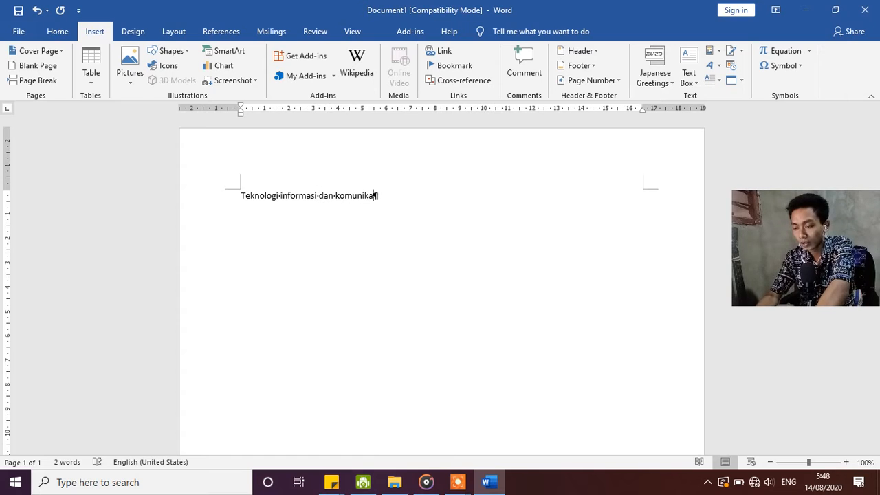
type("su")
key("BackSpace")
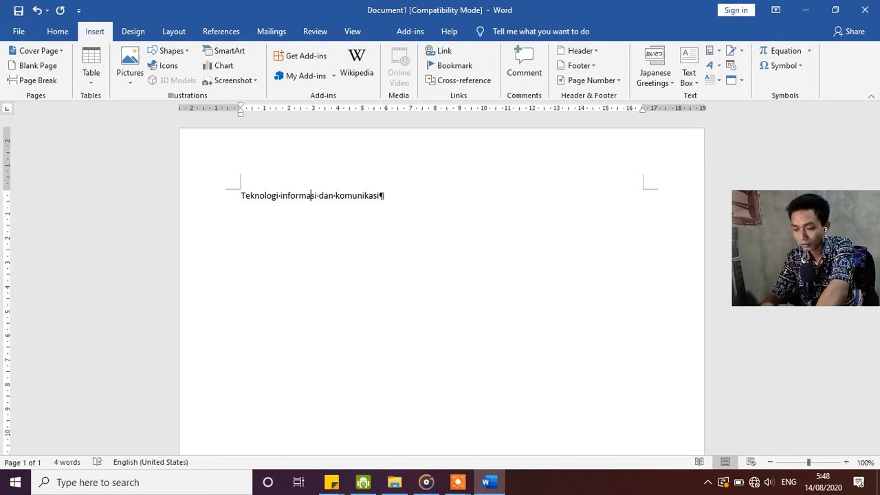
Insert a page break after "Teknologi informasi" and review how the text splits across the pages.
left_click(46, 84)
scroll(340, 244, "down", 1)
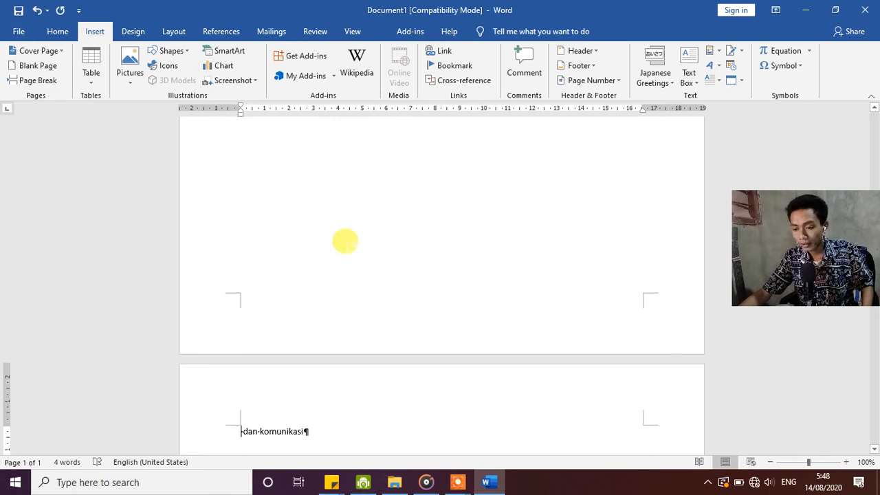
scroll(336, 251, "up", 3)
scroll(334, 255, "down", 3)
scroll(330, 288, "up", 4)
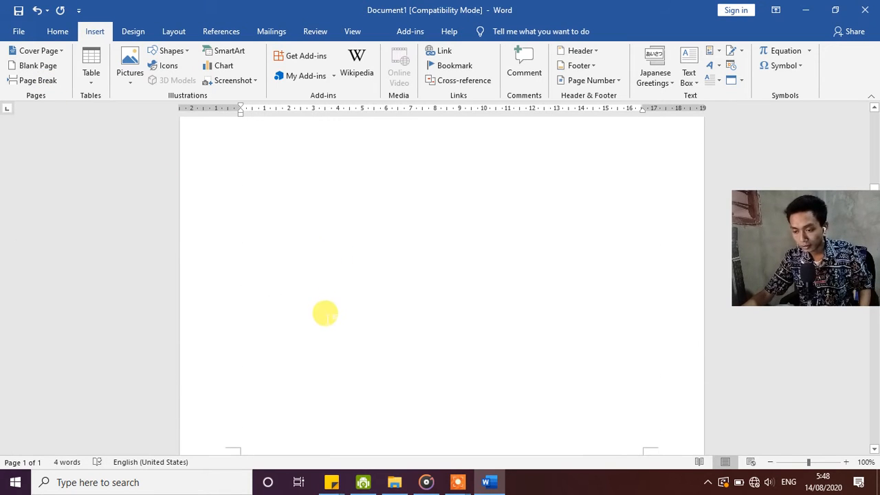
scroll(309, 360, "down", 2)
scroll(302, 410, "down", 2)
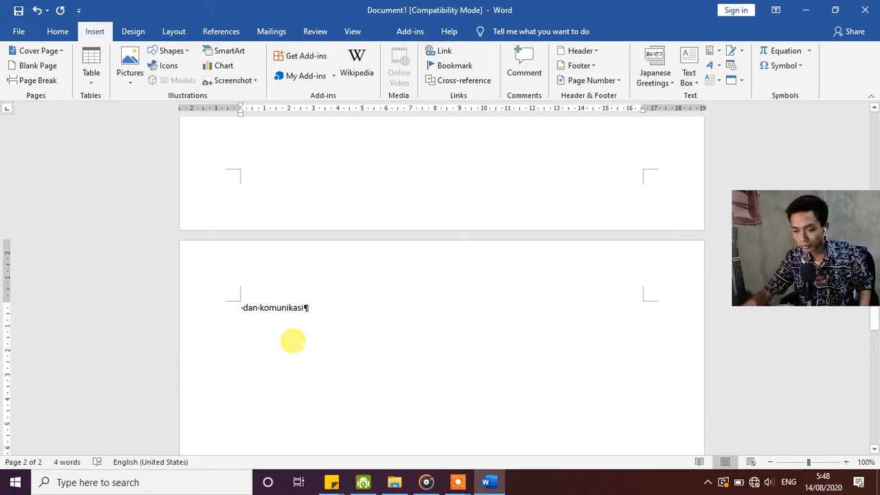
scroll(291, 341, "up", 1)
scroll(356, 290, "down", 4)
scroll(358, 270, "up", 3)
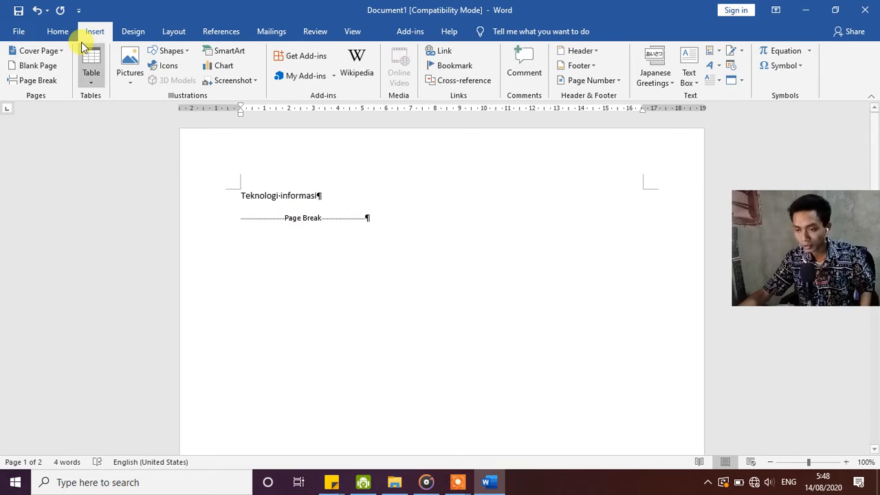
Turn the formatting marks off and on again, and remove the page break after "Teknologi informasi".
left_click(57, 31)
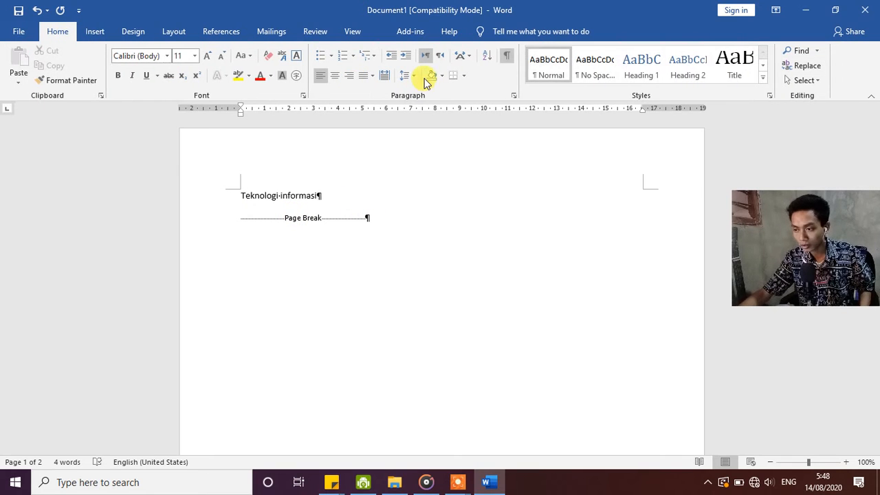
left_click(507, 57)
left_click(508, 57)
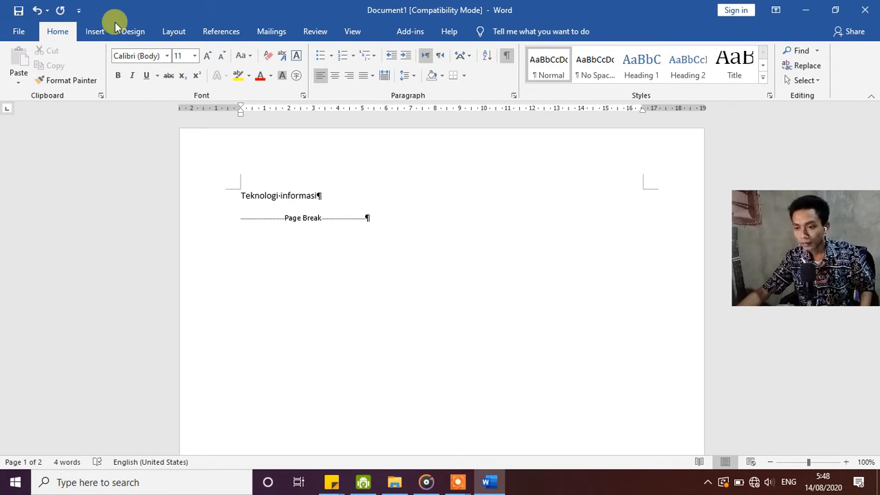
left_click(96, 32)
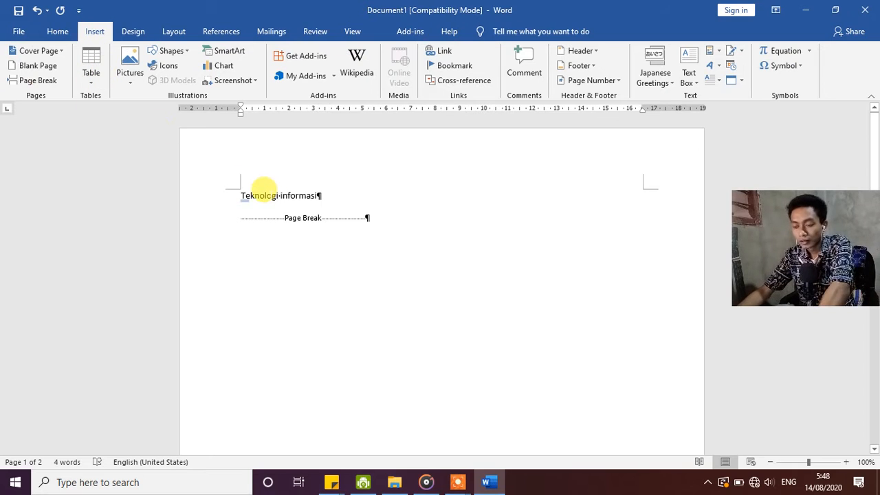
key("Delete")
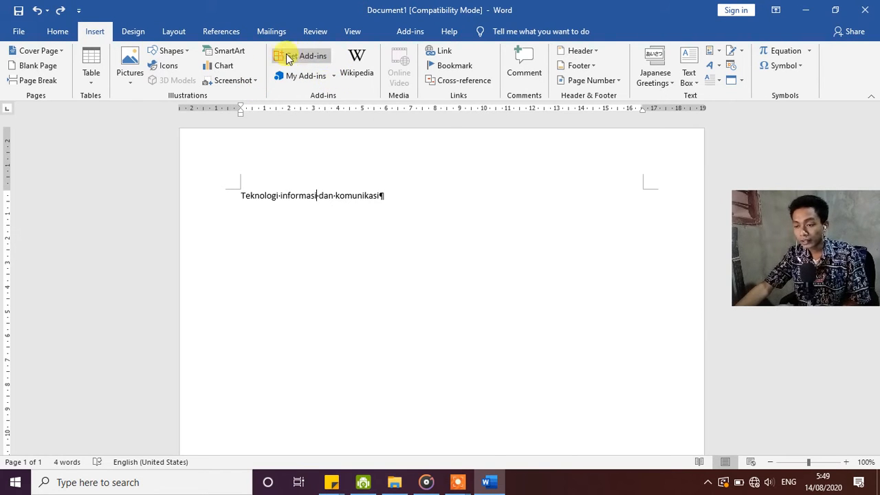
left_click(405, 35)
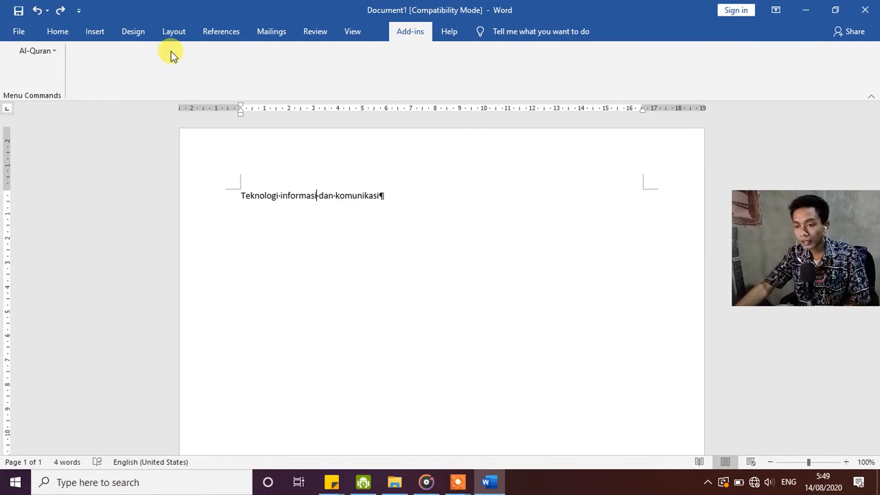
left_click(58, 54)
left_click(57, 53)
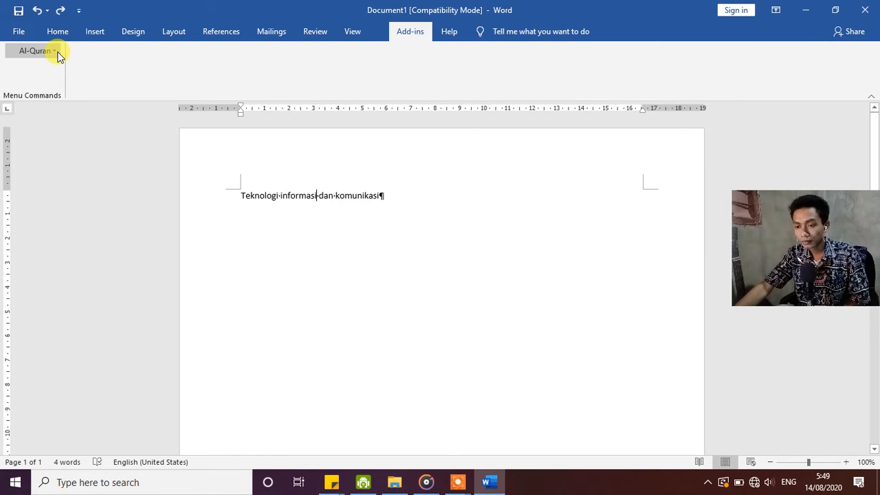
left_click(94, 32)
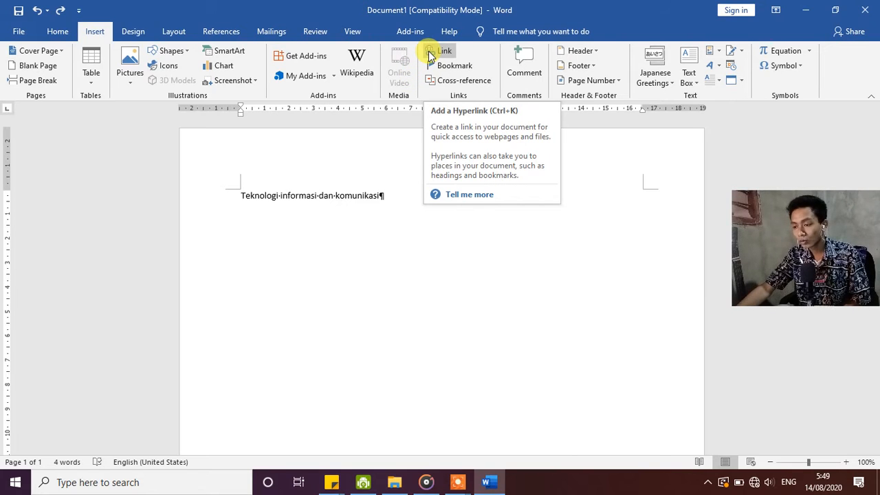
left_click(369, 212)
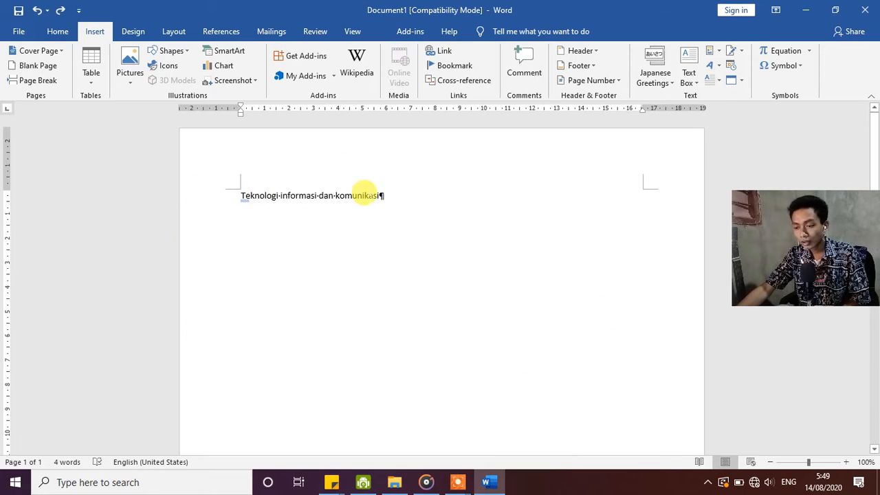
Examine the hyperlink options for the word "Teknologi": existing file, place in this document, new document and e-mail address.
left_click_drag(235, 190, 274, 230)
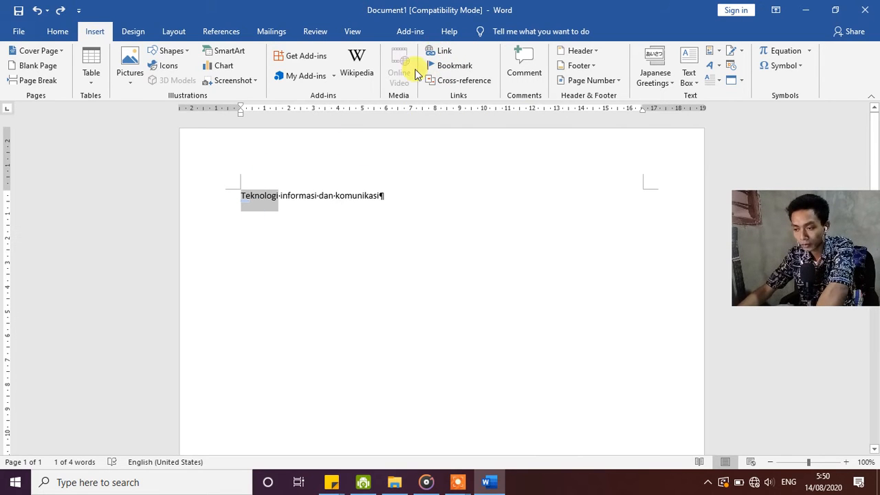
left_click(441, 52)
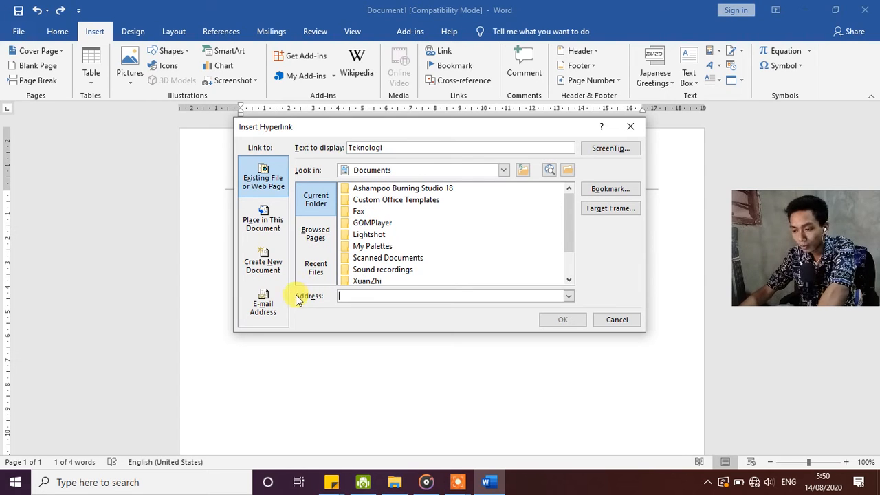
left_click(275, 233)
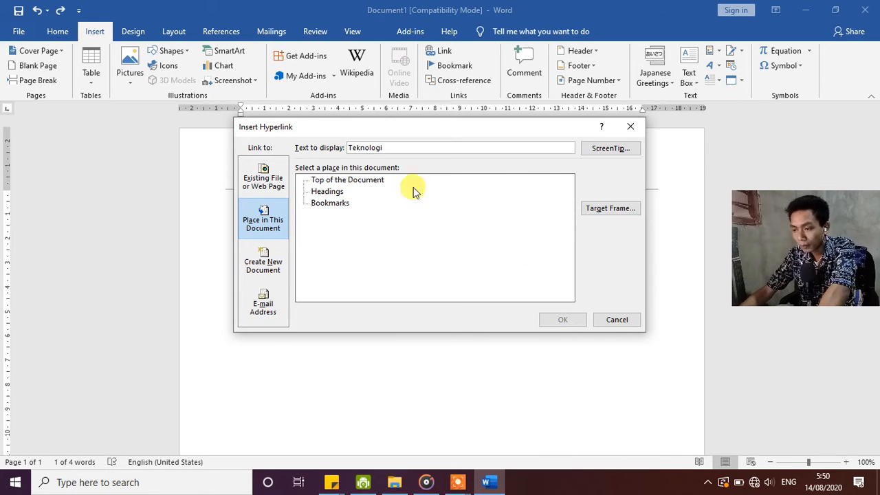
left_click(269, 266)
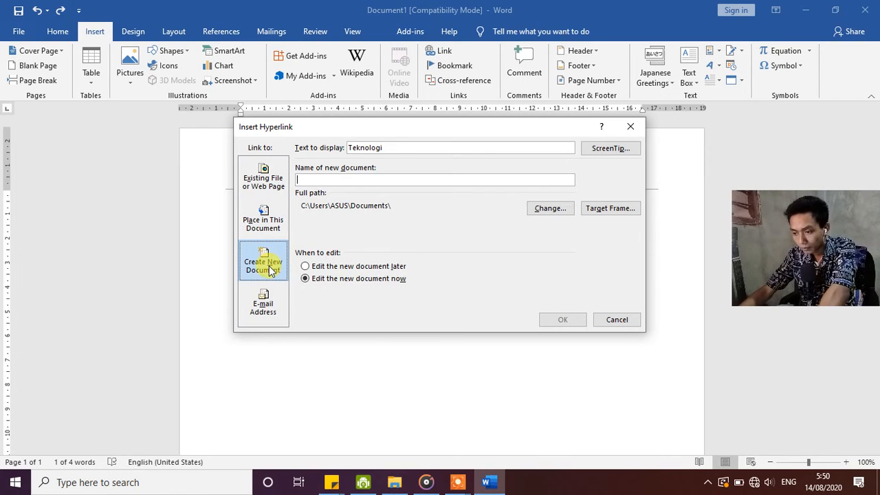
left_click(263, 316)
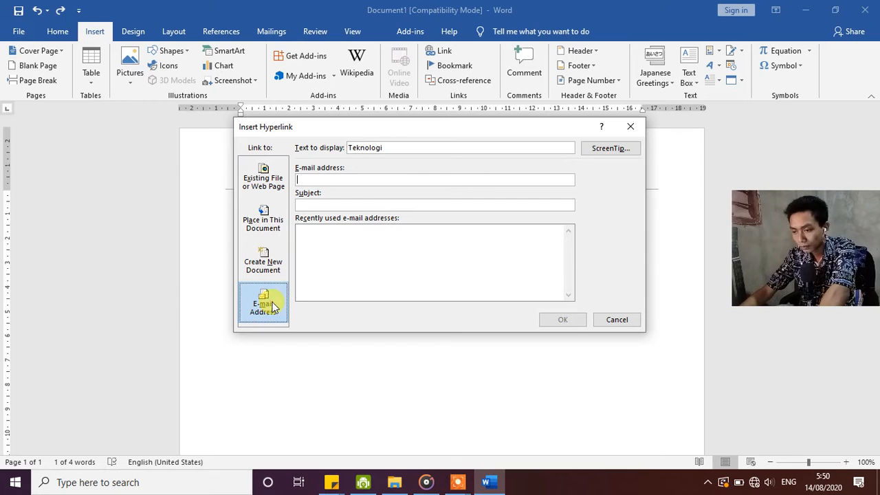
left_click(616, 320)
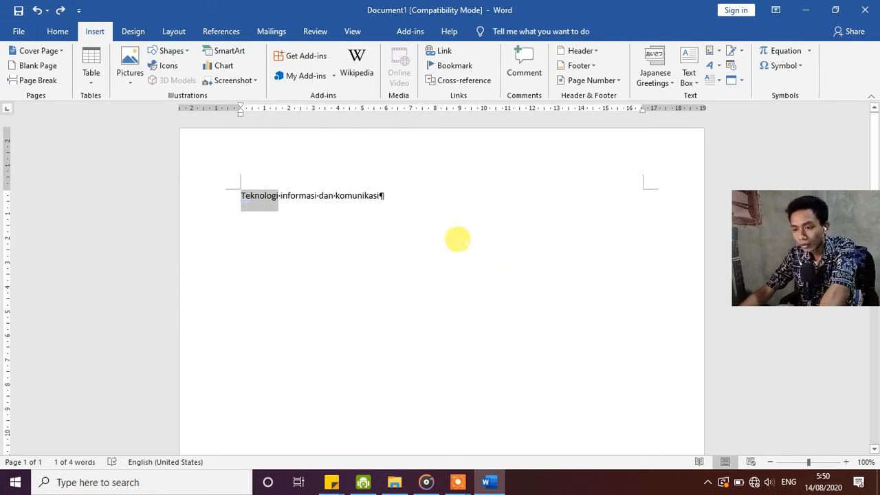
Open the hyperlink settings for the selected word "Teknologi" and close them without creating a link.
right_click(266, 203)
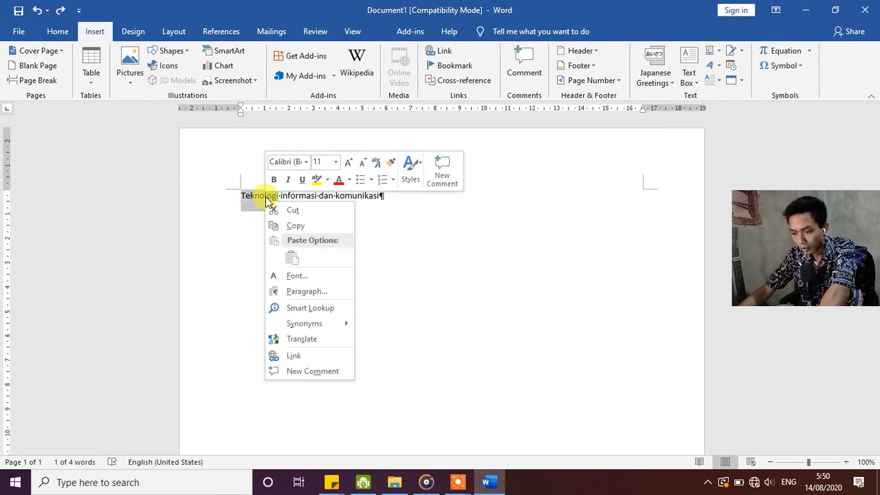
left_click(294, 355)
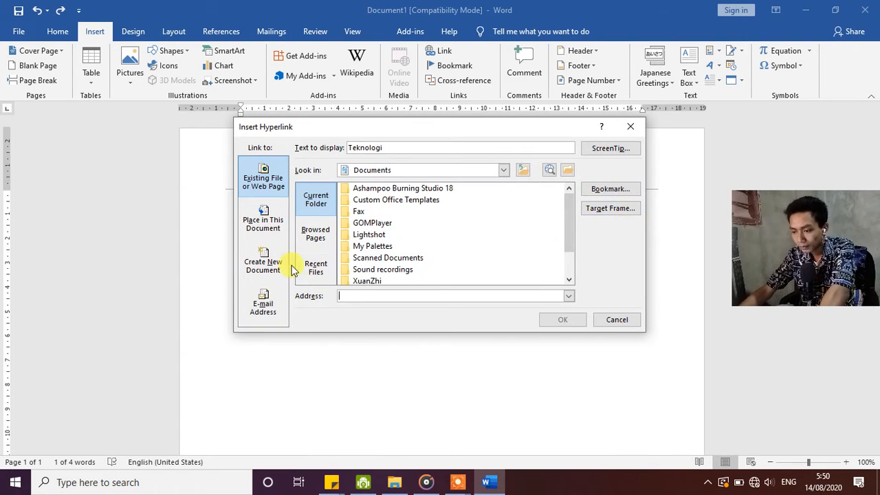
left_click(630, 126)
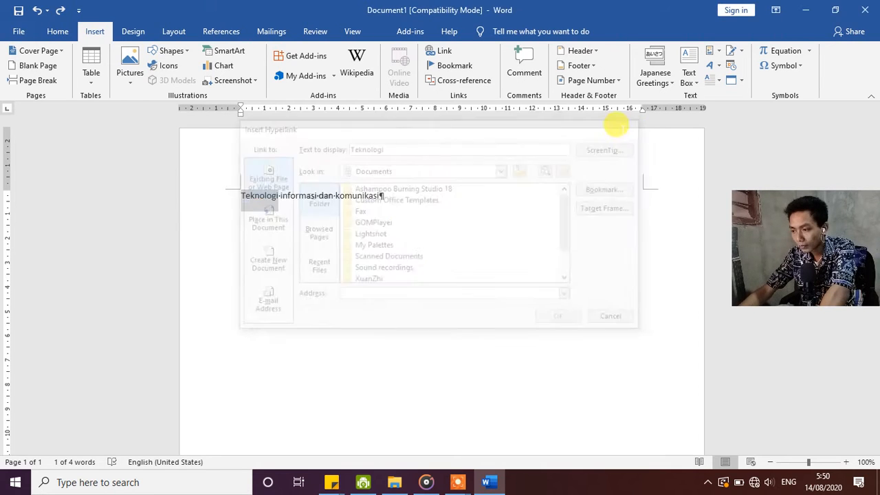
Examine the cross-reference options, trying Above/below as the reference content and browsing the reference types, and cancel without inserting anything.
left_click(477, 80)
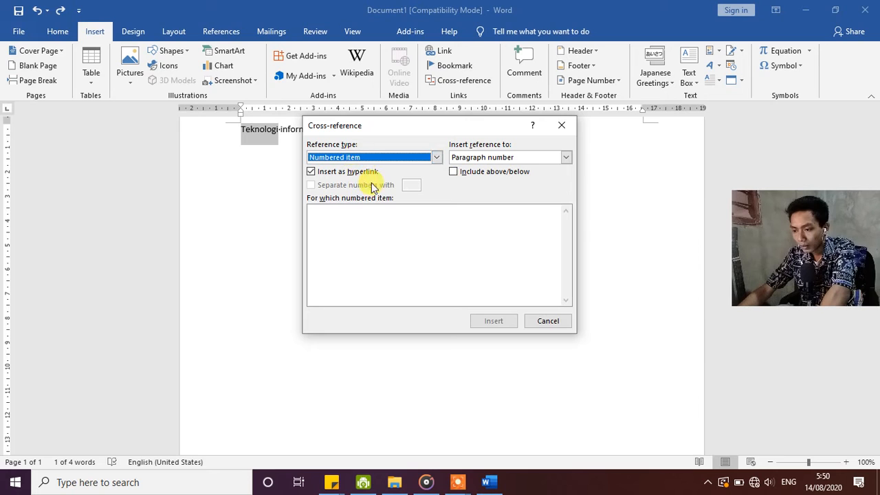
left_click(565, 161)
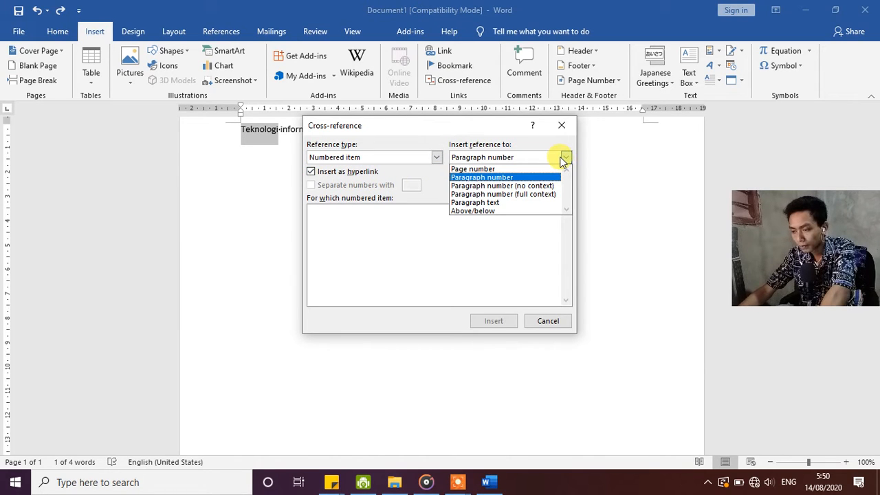
left_click(510, 210)
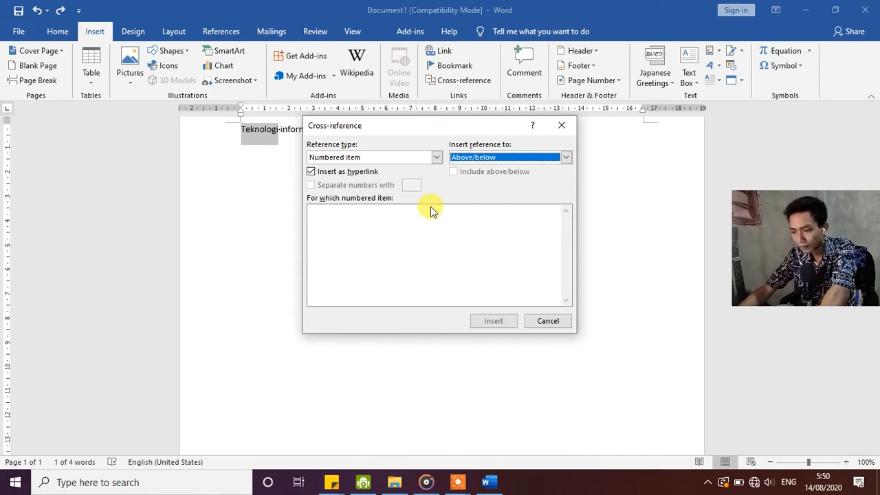
left_click(437, 157)
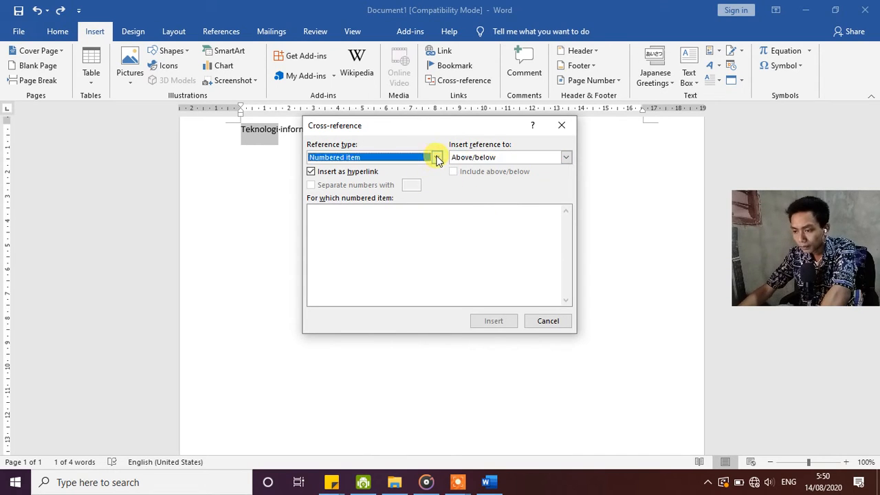
left_click(437, 158)
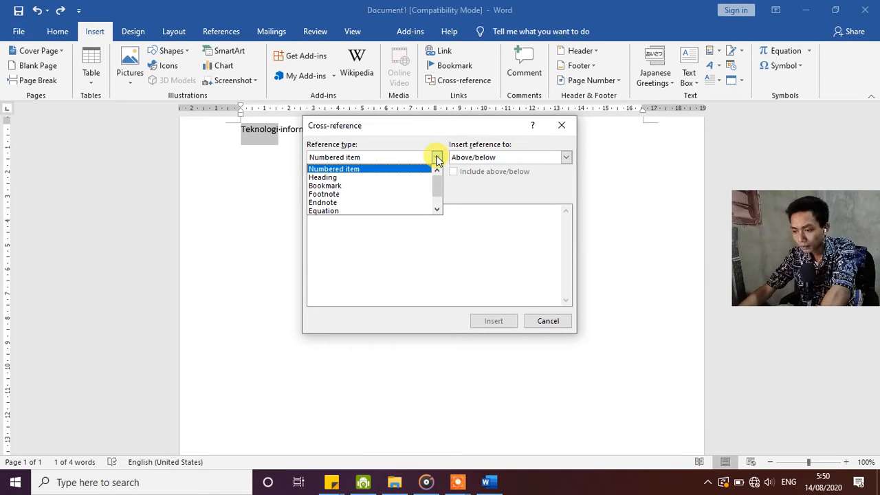
scroll(422, 177, "down", 2)
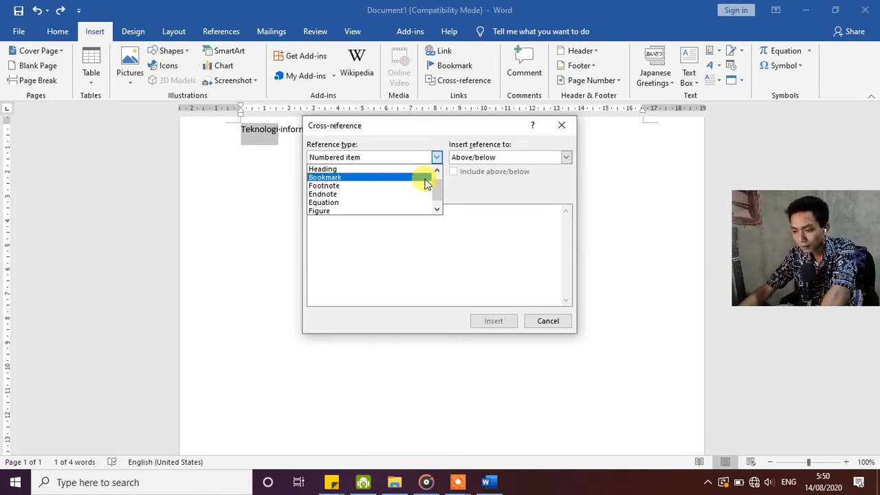
left_click(467, 247)
left_click(536, 323)
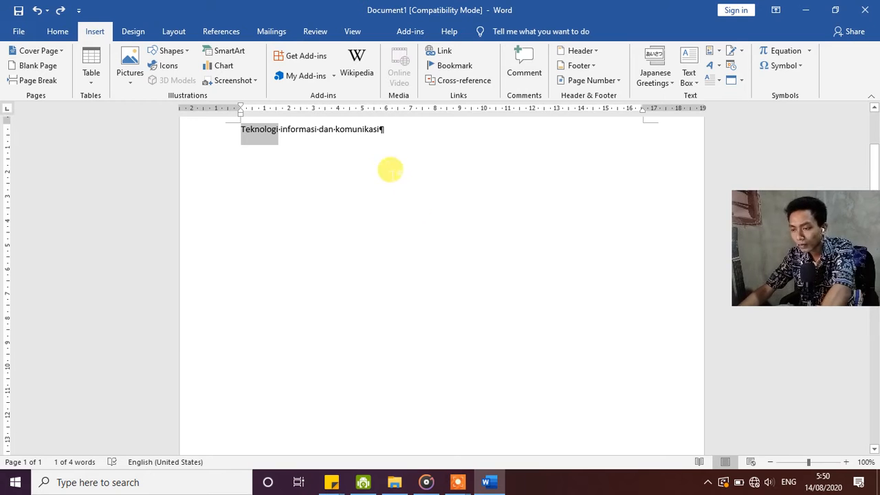
left_click(444, 54)
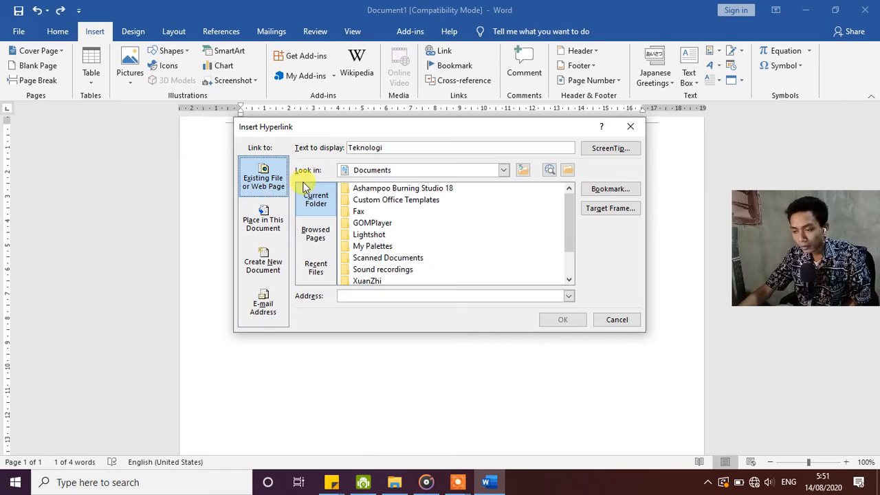
left_click(317, 232)
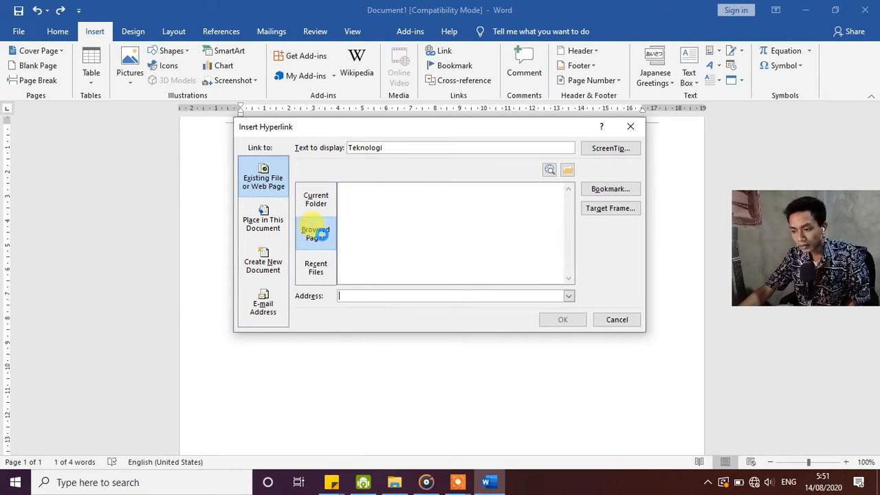
scroll(350, 251, "down", 2)
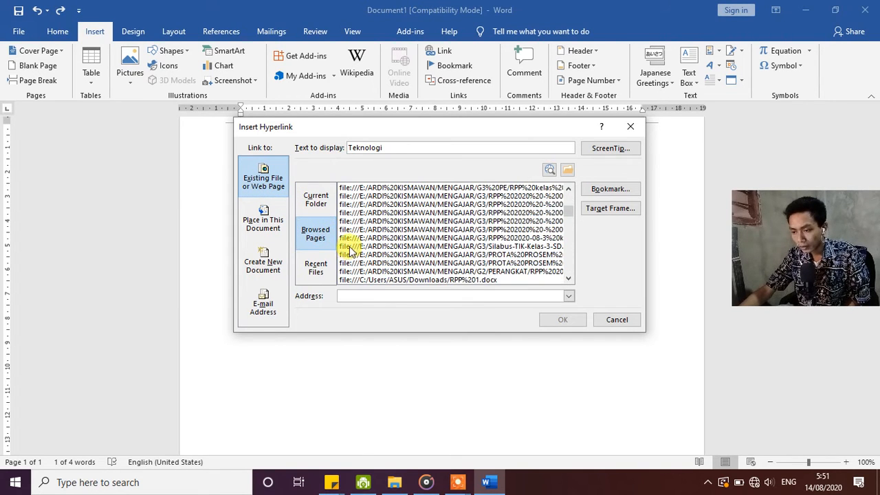
scroll(446, 224, "down", 5)
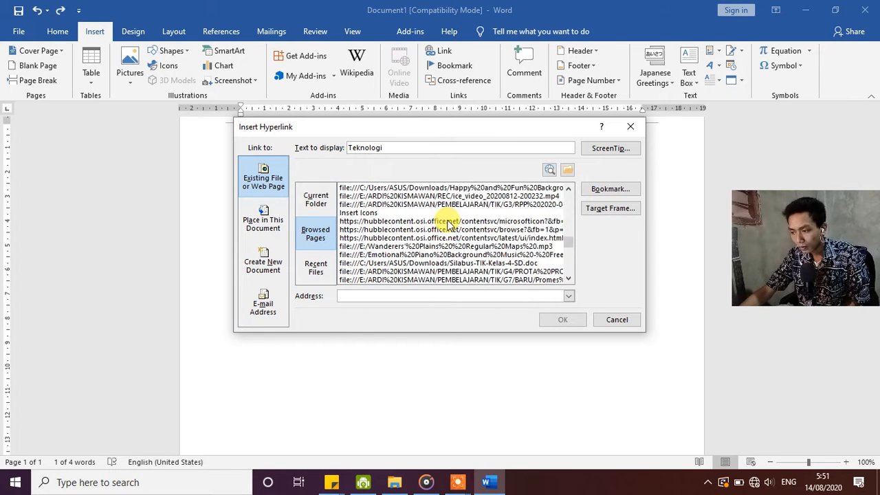
scroll(447, 224, "down", 3)
scroll(457, 247, "up", 1)
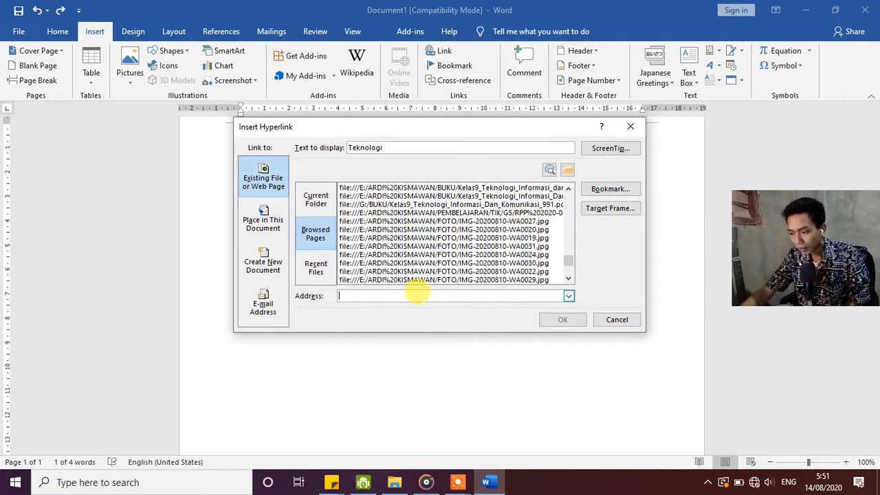
type("www")
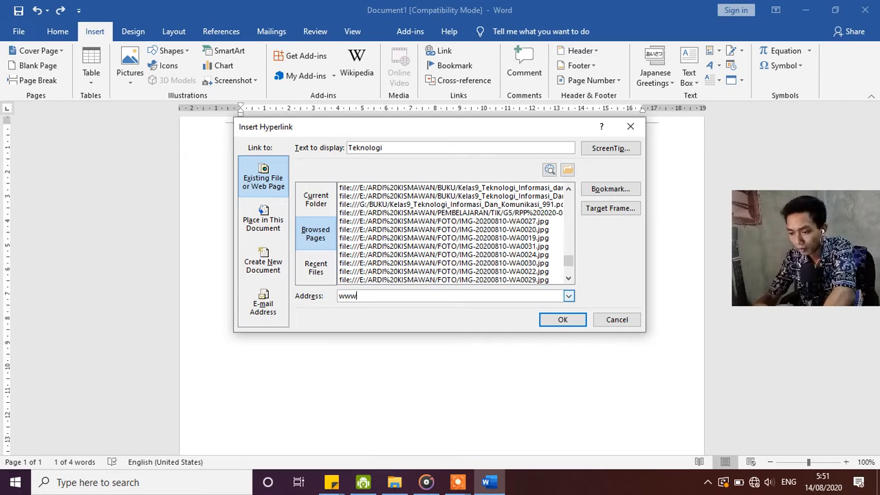
type(".")
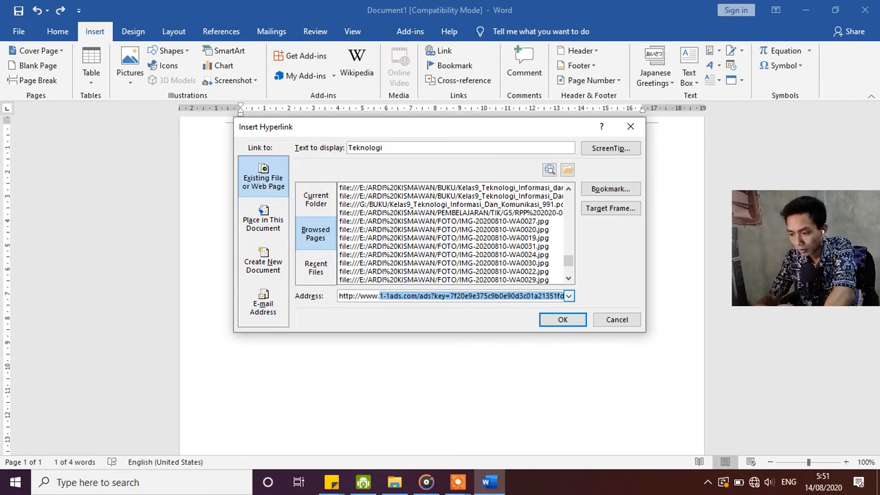
type("youtube.com")
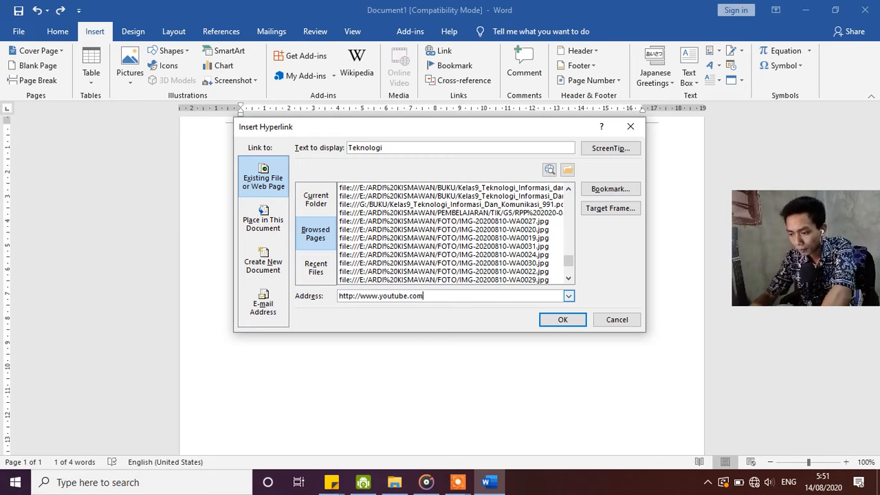
left_click(563, 319)
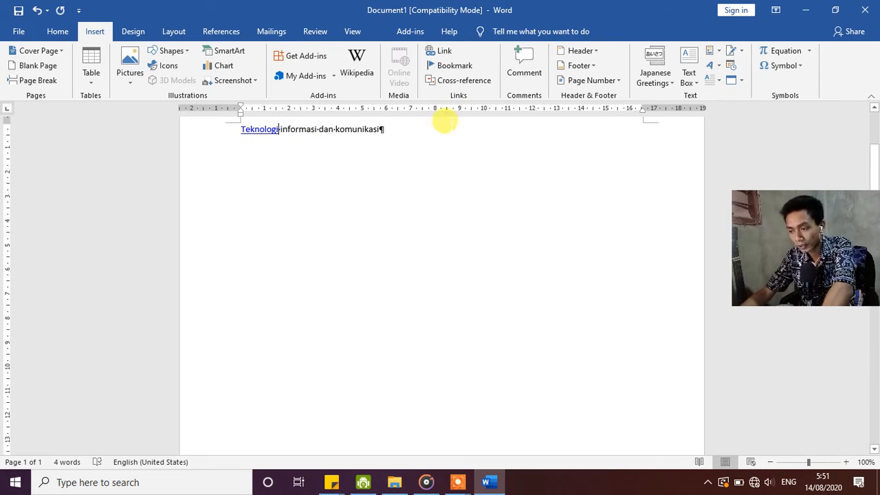
key("ctrl+z")
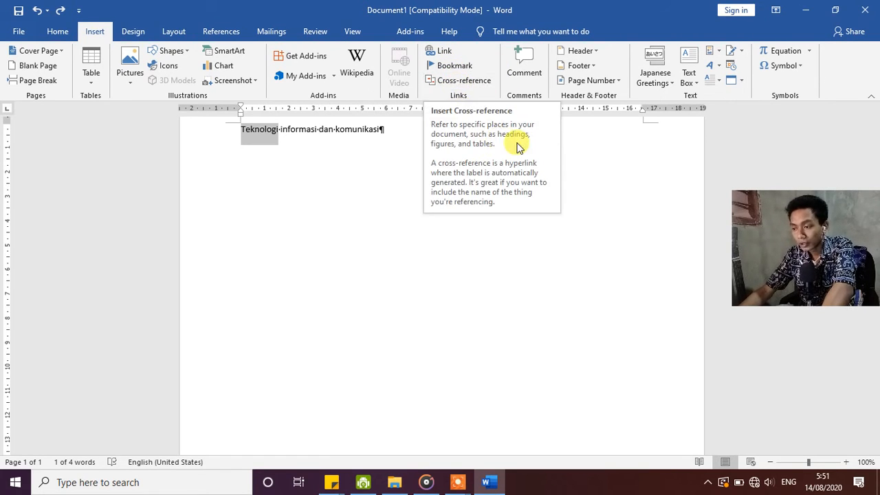
left_click(363, 202)
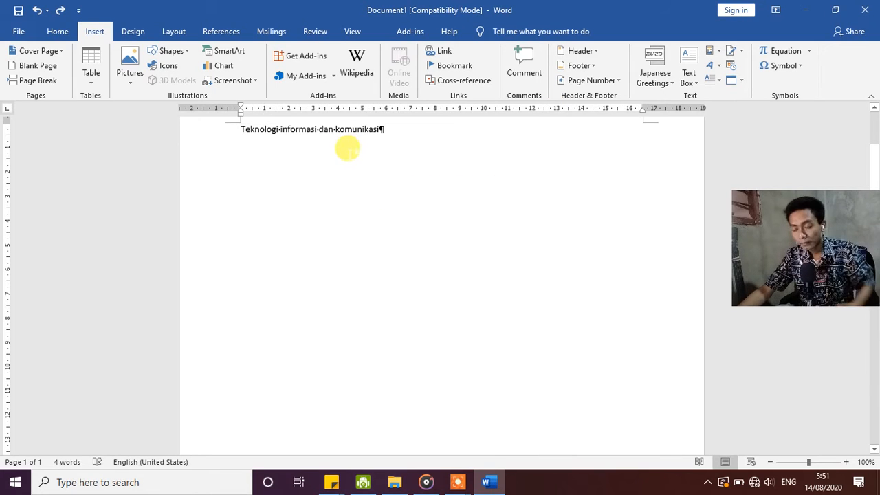
Add a comment reading "Teknologi adalah" to the word "Teknologi".
scroll(345, 147, "up", 2)
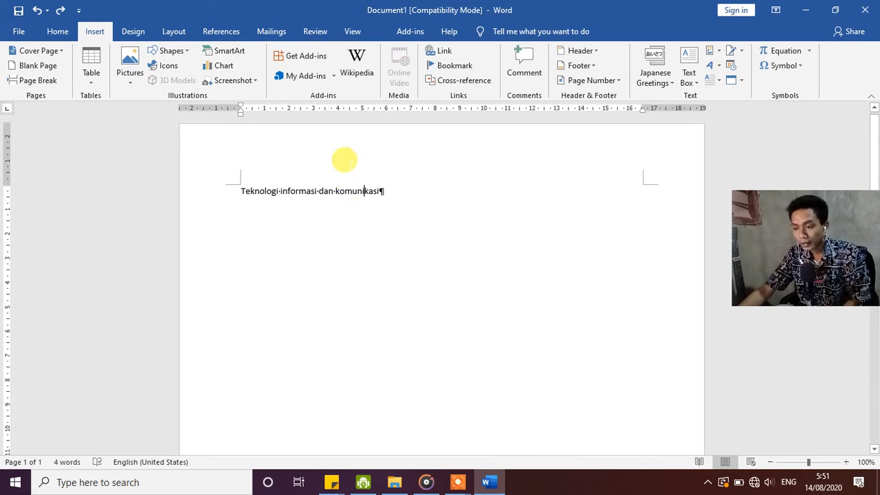
double_click(242, 190)
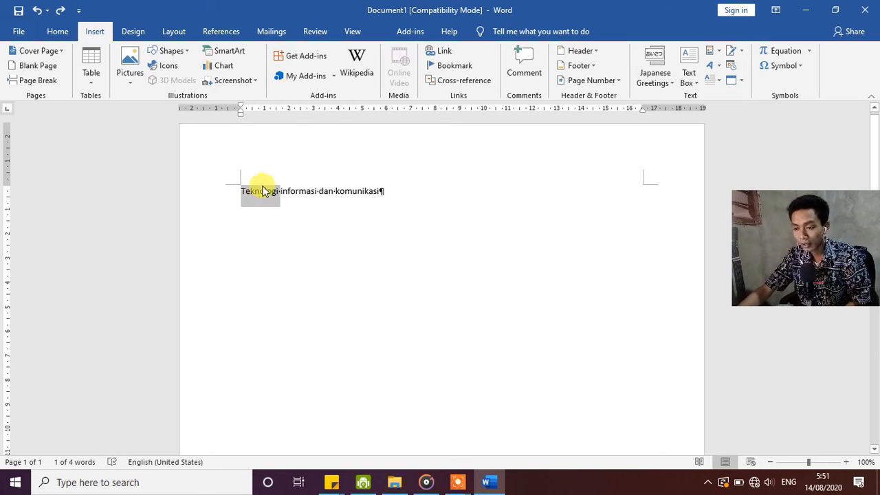
left_click(526, 67)
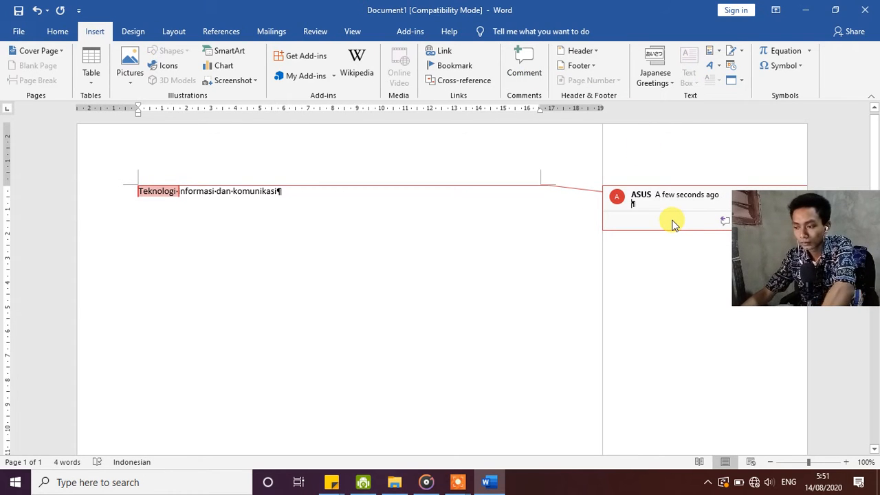
type("te")
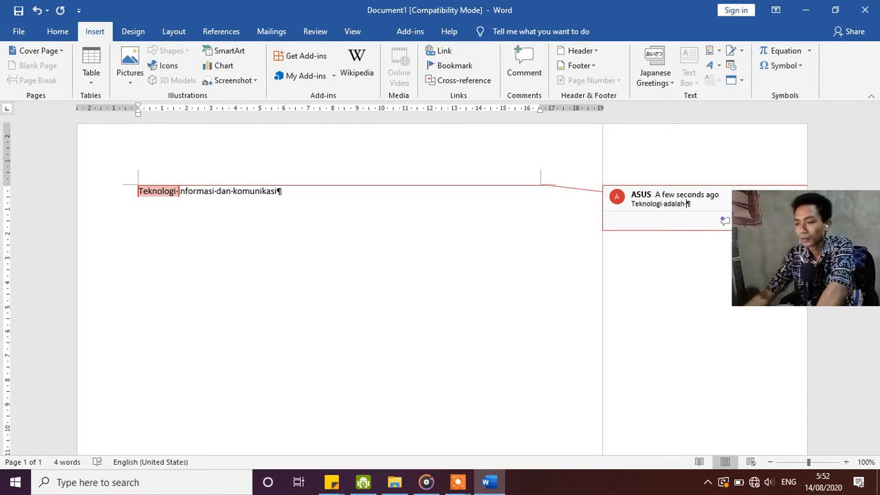
left_click(552, 155)
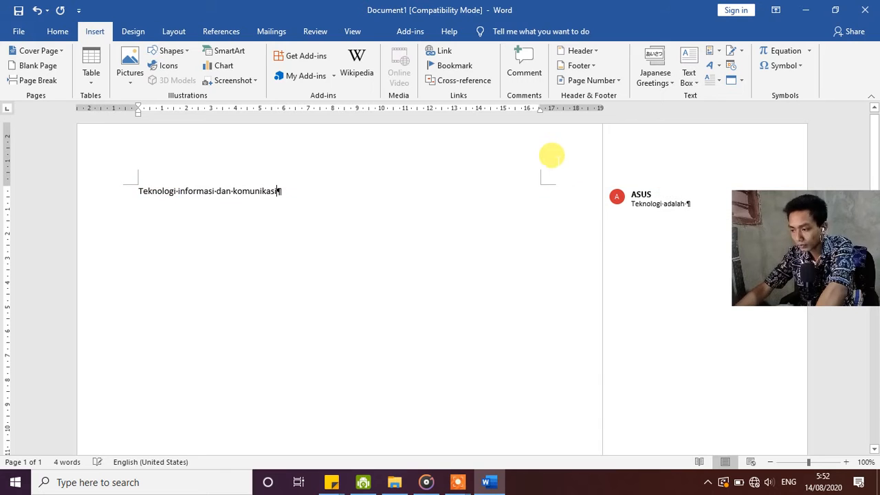
Delete the comment attached to "Teknologi" and deselect the word.
right_click(641, 194)
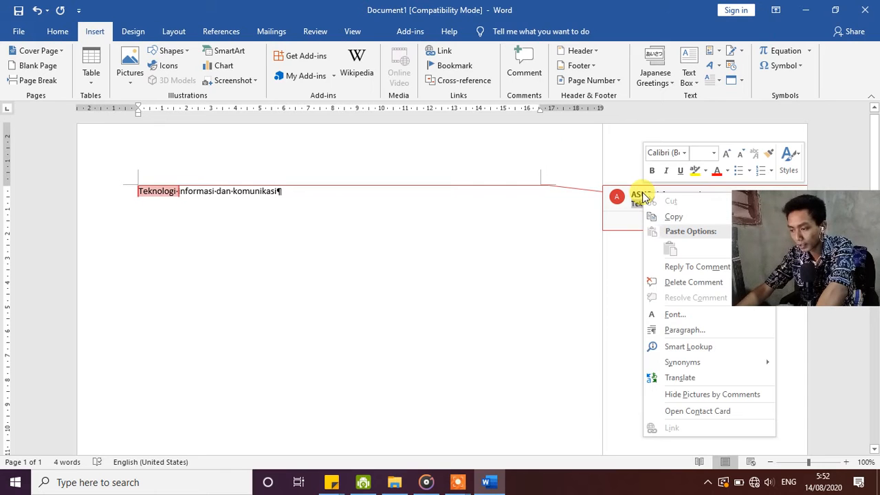
left_click(679, 283)
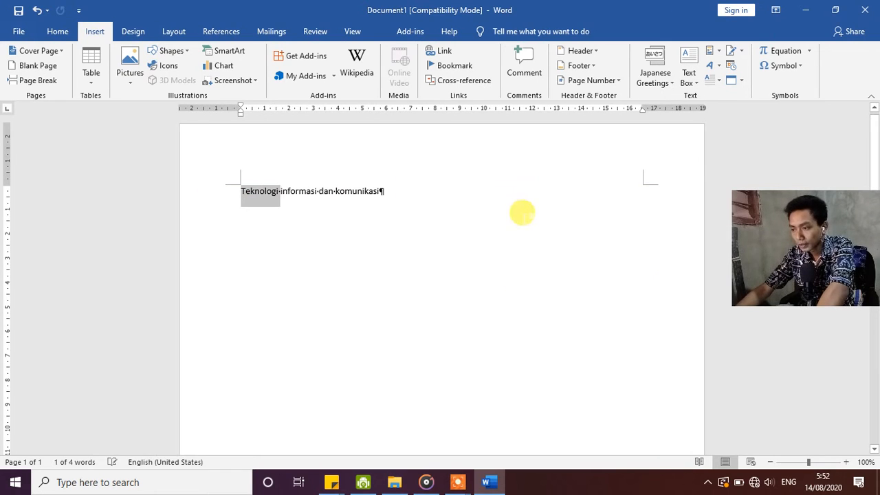
left_click(516, 225)
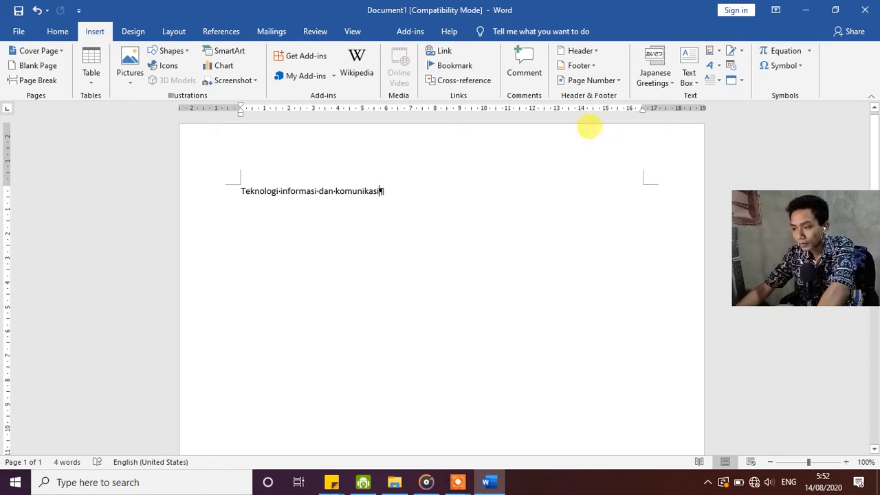
Insert the built-in Alphabet header into the document.
left_click(596, 55)
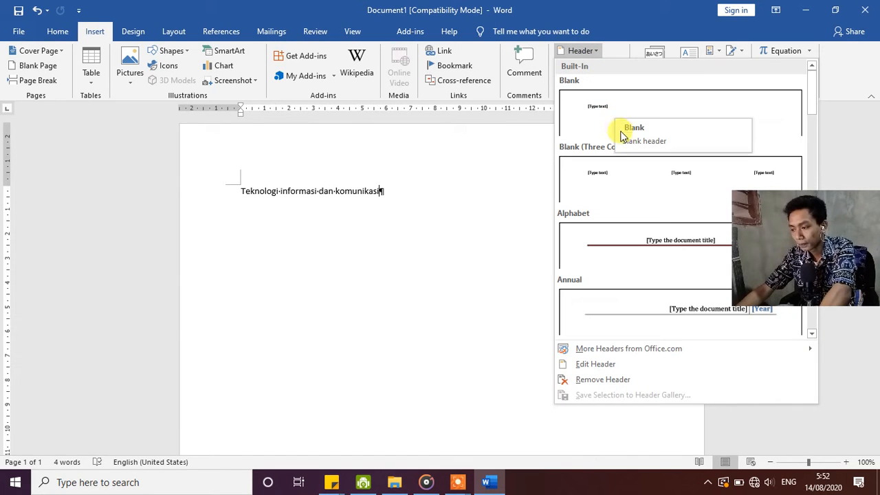
left_click(635, 235)
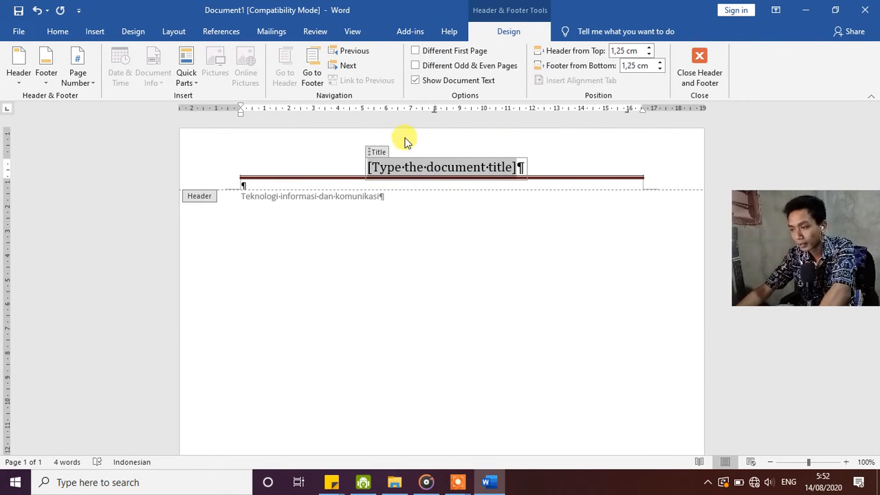
Look through the seasonal greetings offered for August in the Japanese Greeting dialog and close it without inserting one.
left_click(95, 34)
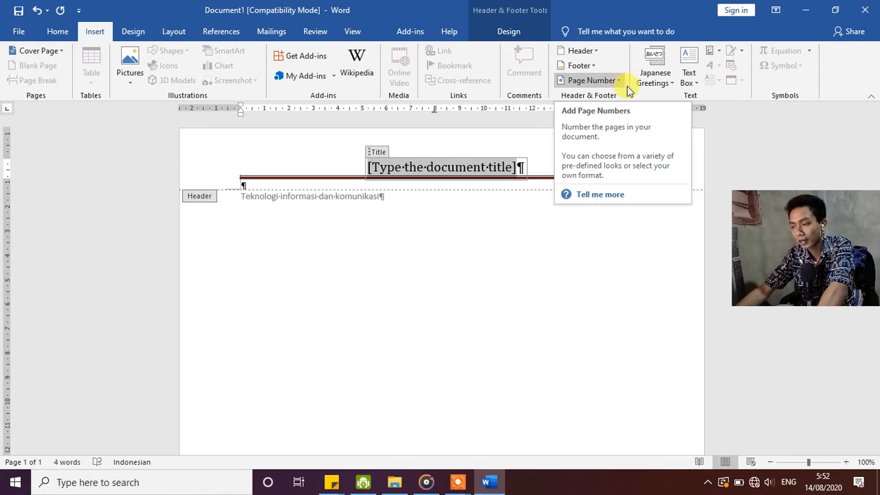
left_click(673, 87)
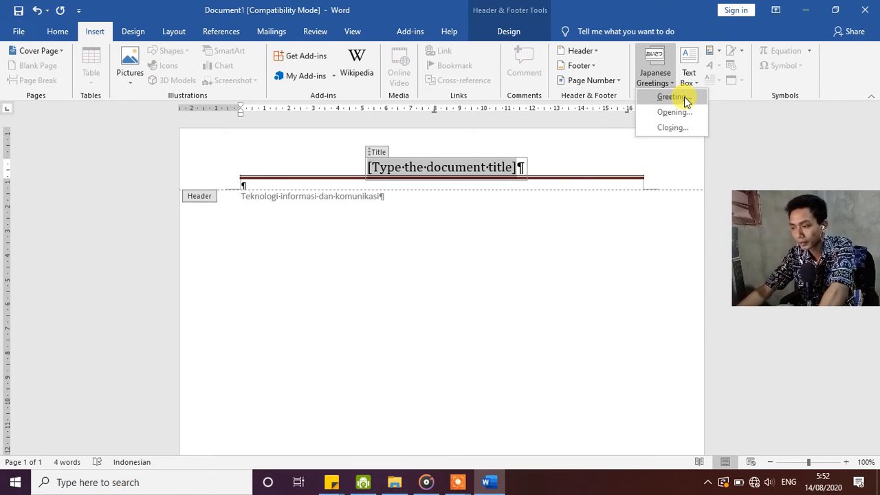
left_click(684, 99)
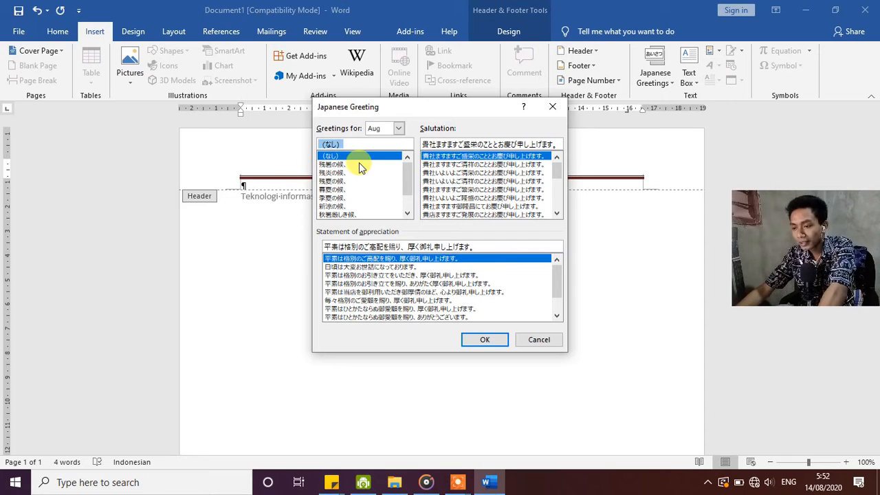
scroll(363, 166, "down", 1)
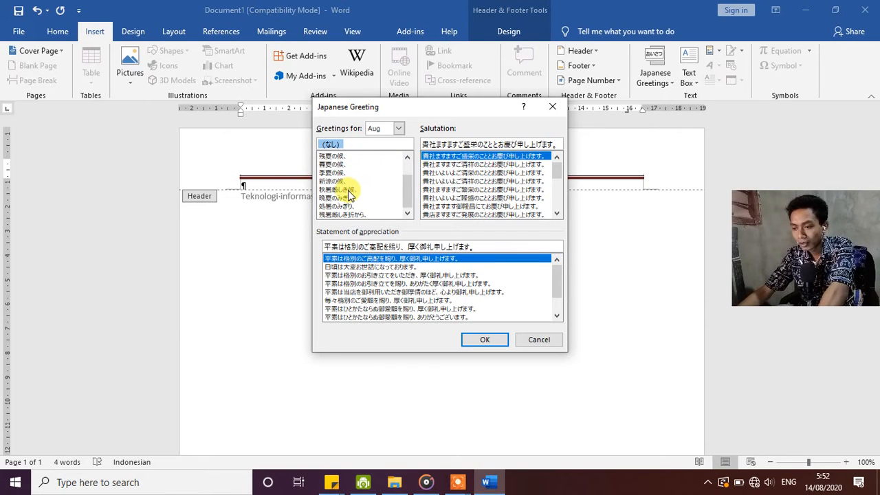
scroll(349, 192, "up", 1)
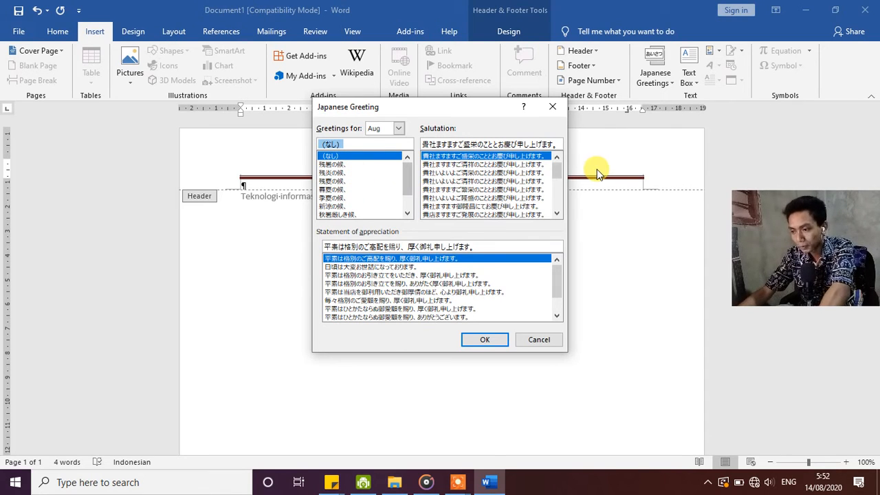
scroll(481, 175, "down", 1)
scroll(452, 184, "up", 1)
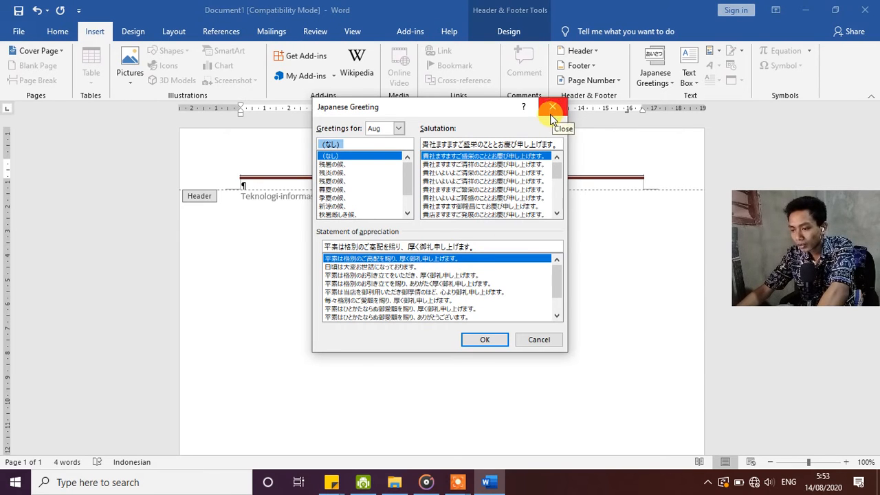
left_click(330, 148)
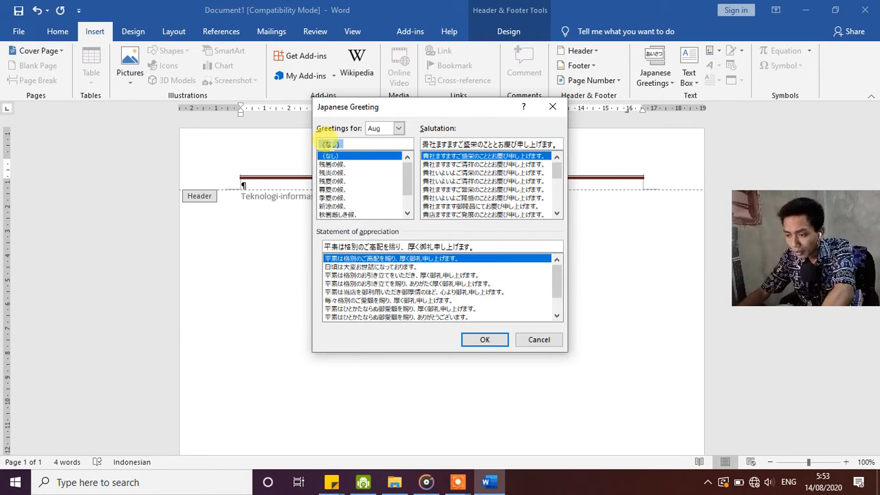
left_click(551, 109)
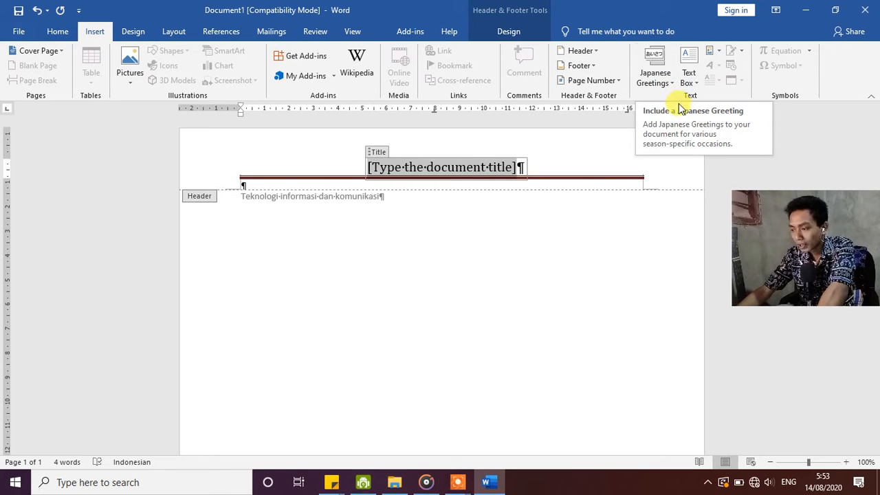
Leave header editing for the document body and add two empty paragraphs after "Teknologi informasi dan komunikasi".
left_click(689, 82)
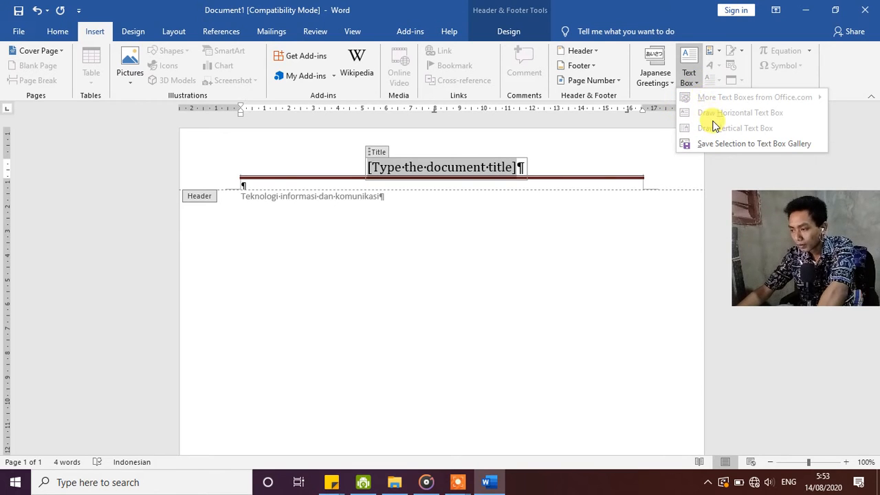
left_click(479, 260)
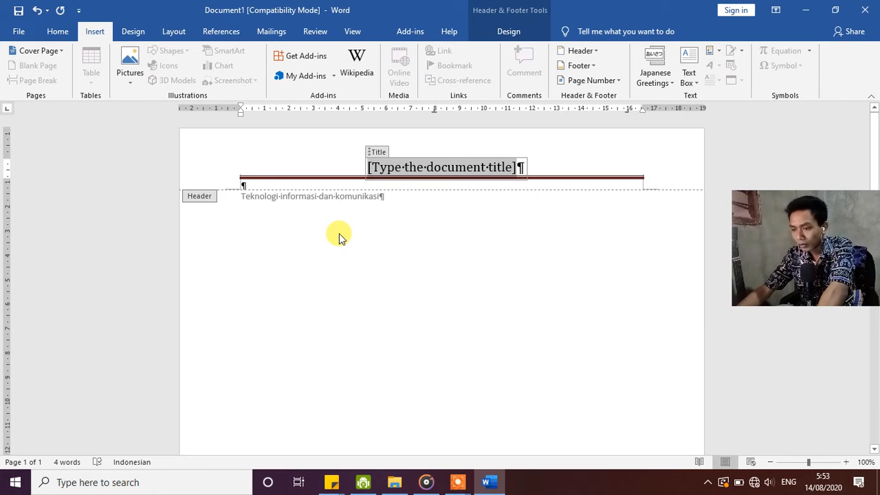
double_click(336, 231)
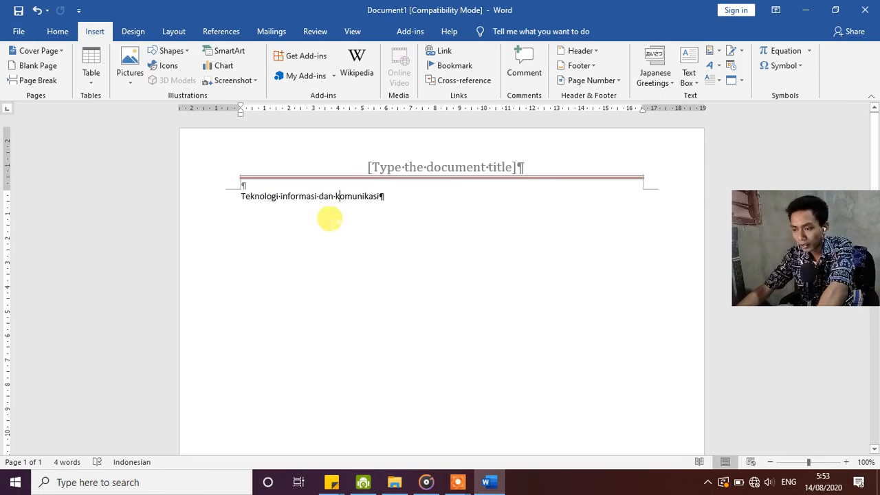
key("Return")
key("Return")
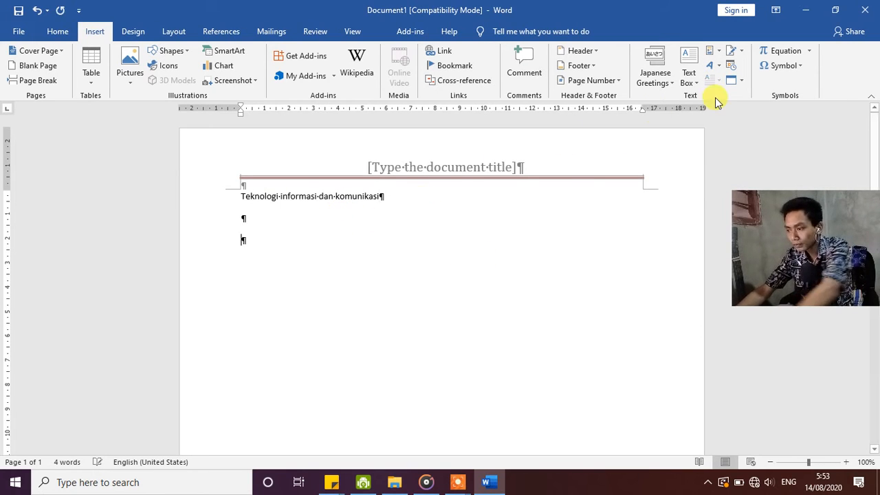
Insert the built-in Simple Text Box and move it to the left margin just below the "Teknologi informasi dan komunikasi" line.
left_click(688, 85)
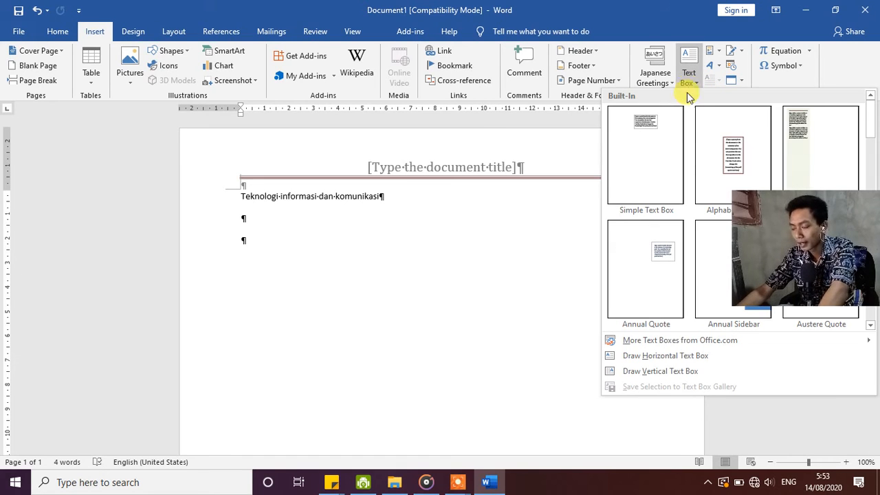
left_click(667, 142)
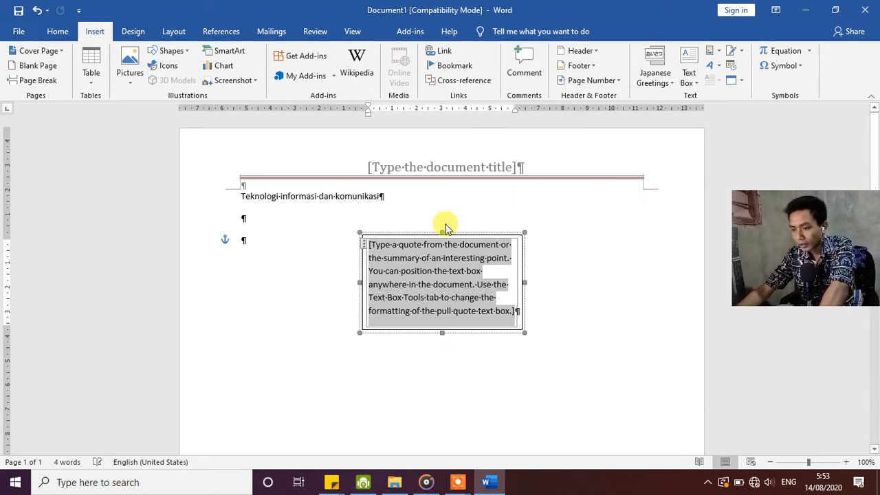
left_click_drag(451, 229, 338, 211)
left_click(281, 246)
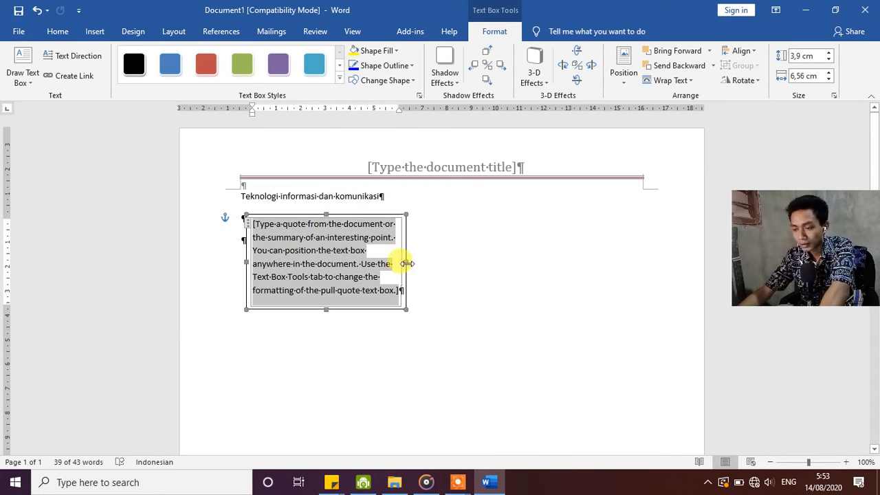
left_click(314, 249)
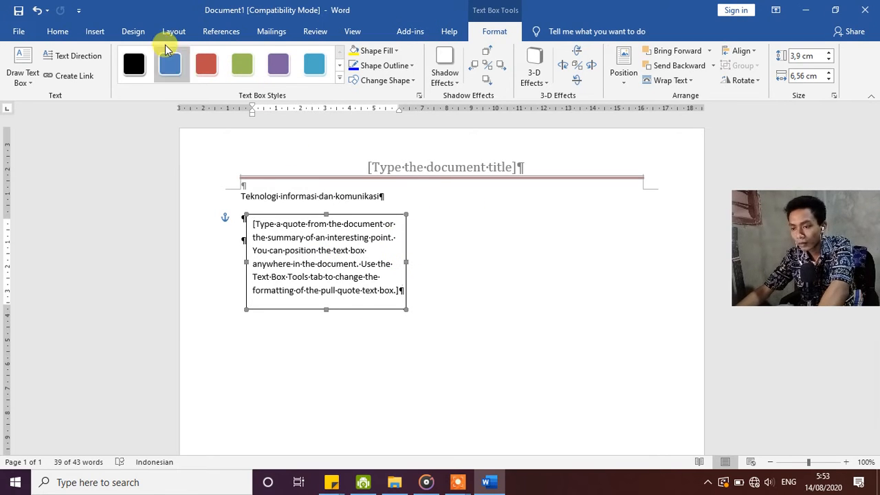
Try the Abstract document property as the text box's content and undo the insertion.
left_click(95, 31)
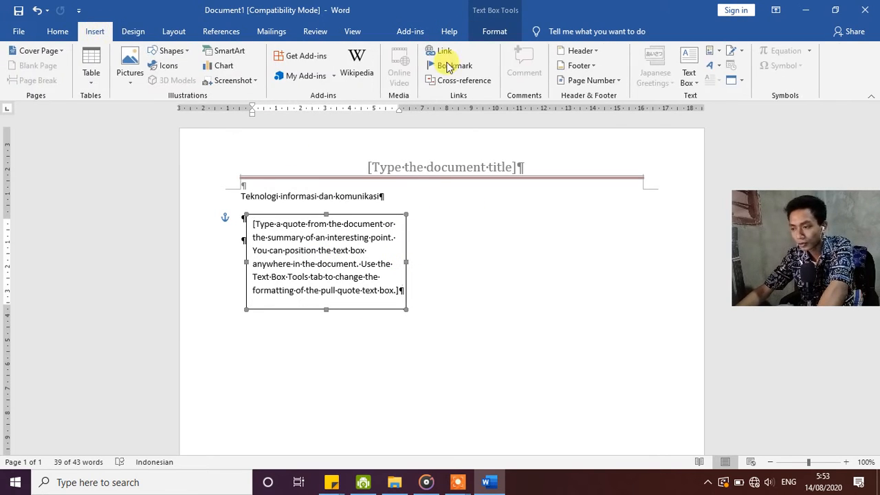
left_click(719, 55)
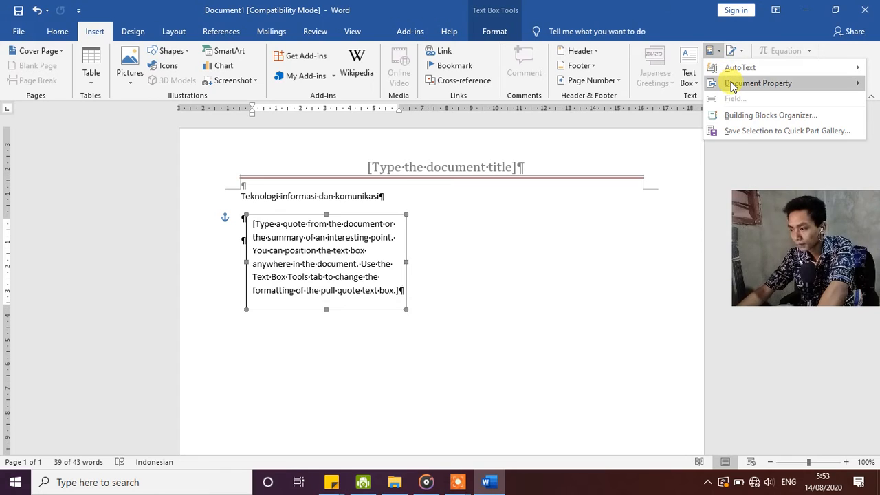
mouse_move(733, 85)
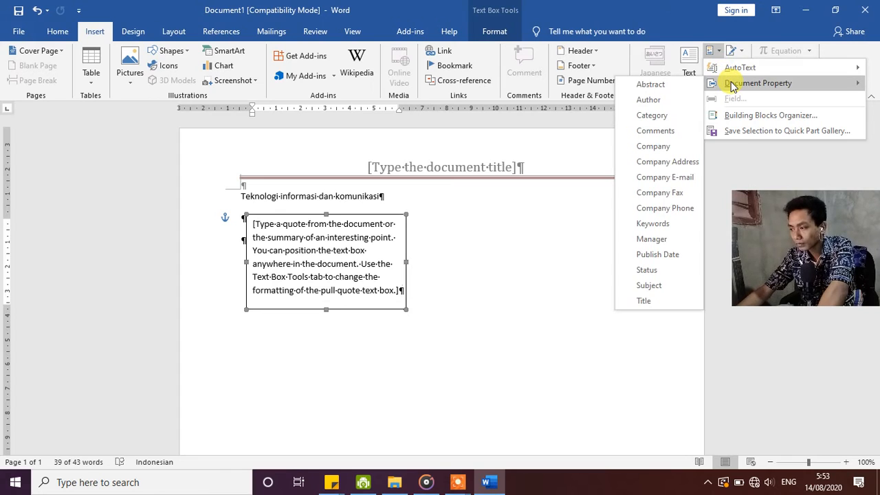
left_click(683, 84)
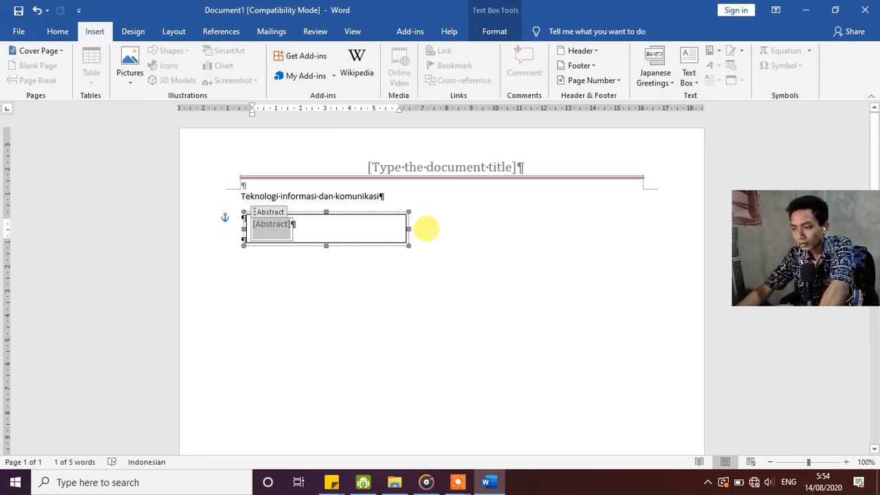
key("ctrl+z")
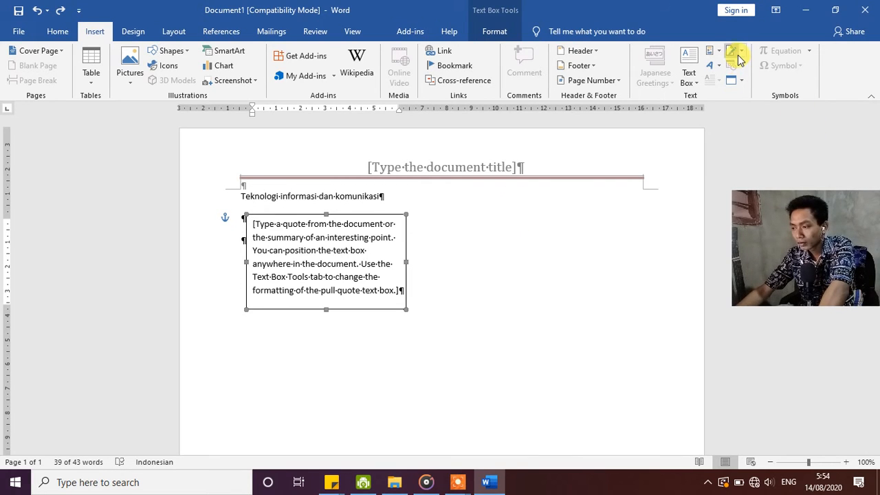
Replace the text box's placeholder text with the Title document property and return to the empty paragraph beneath it.
left_click(712, 52)
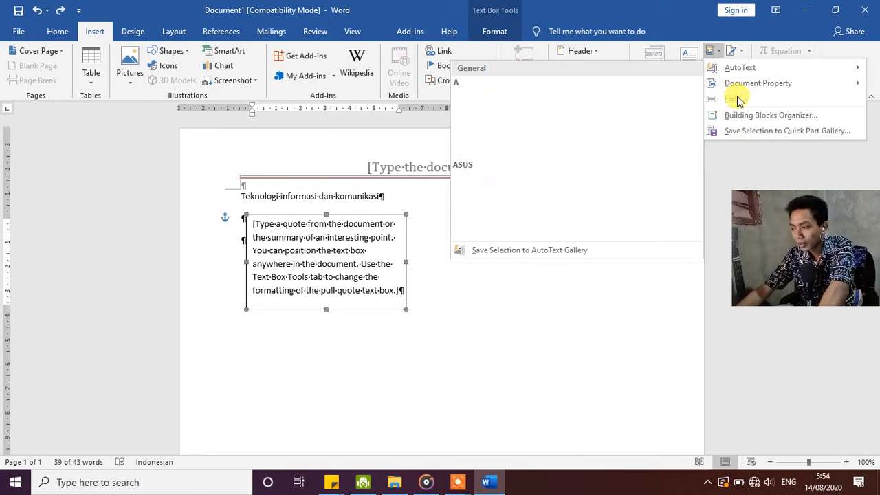
mouse_move(742, 74)
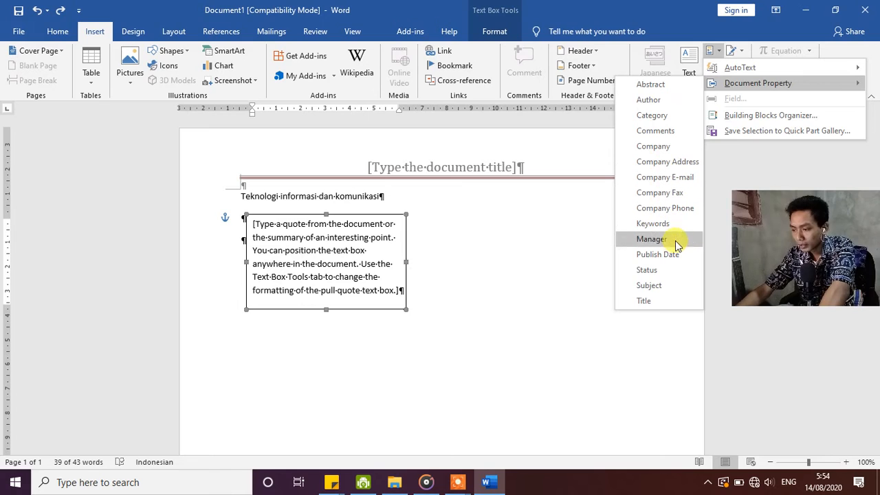
left_click(666, 302)
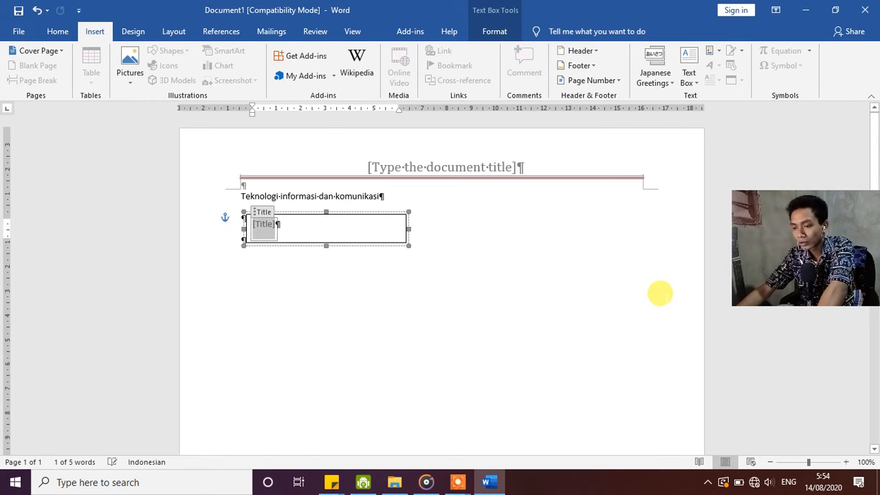
left_click(305, 256)
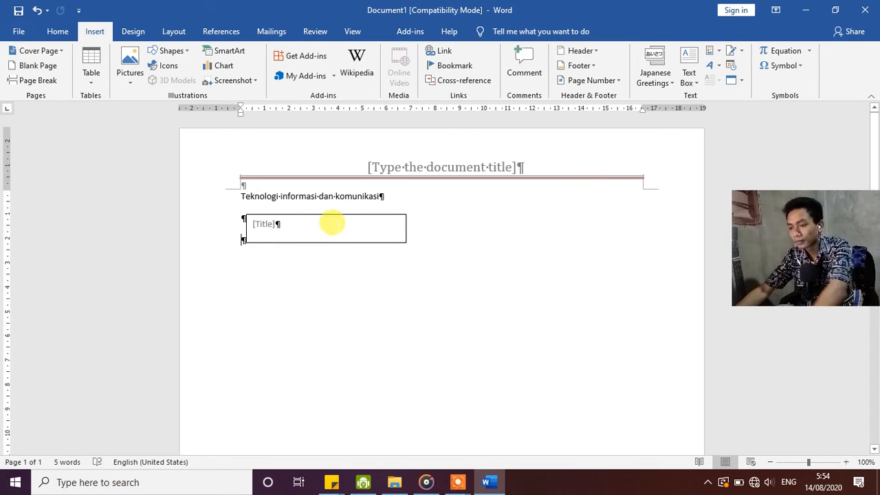
left_click(267, 226)
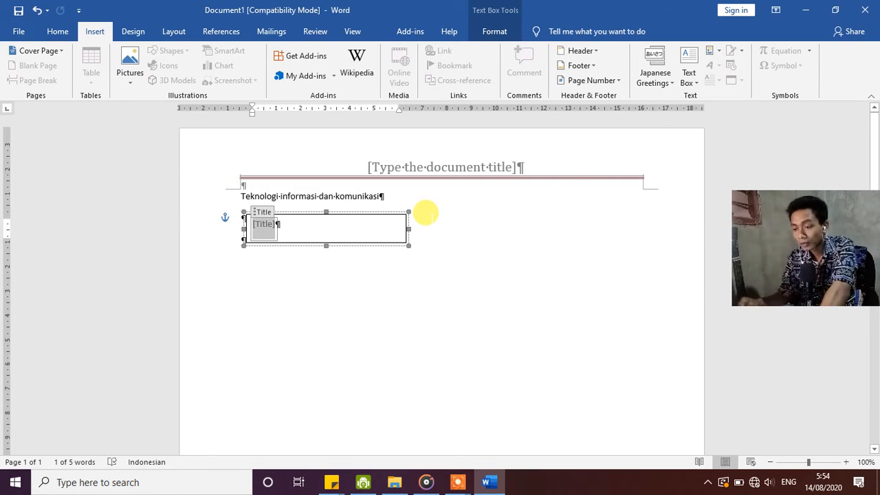
left_click(340, 262)
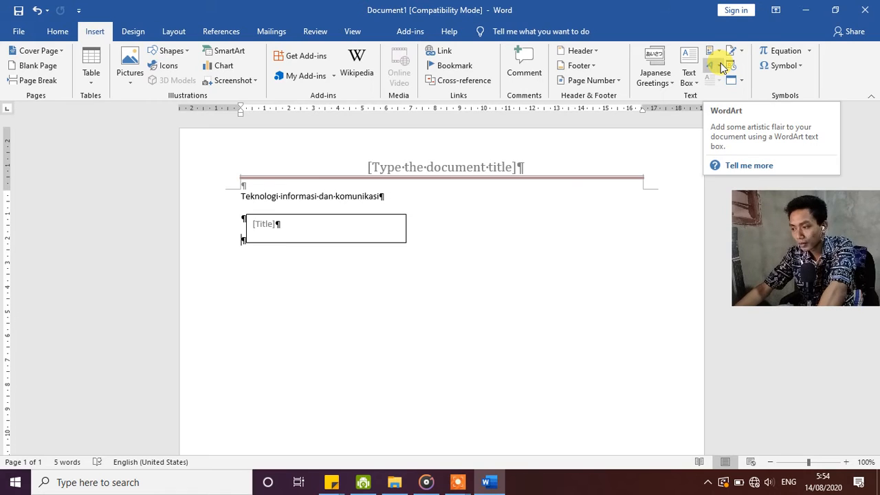
Insert an outlined WordArt reading "TIK" in the empty paragraph at the text box and deselect it.
left_click(722, 67)
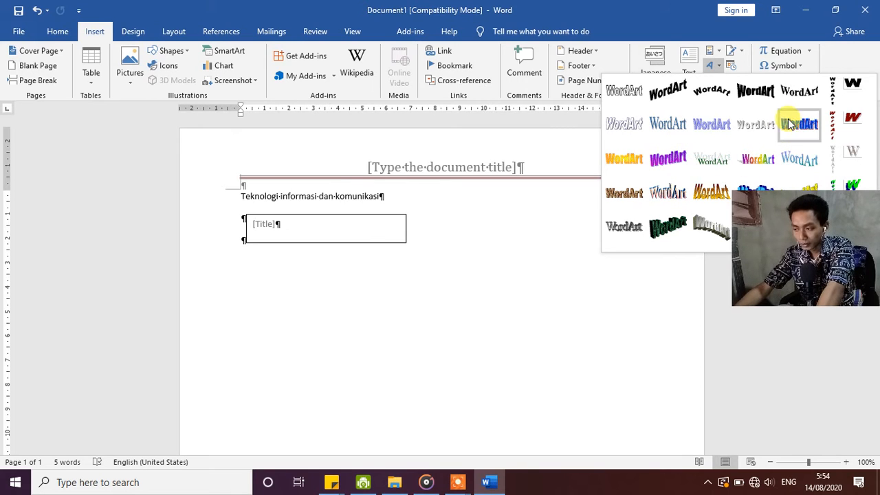
left_click(636, 124)
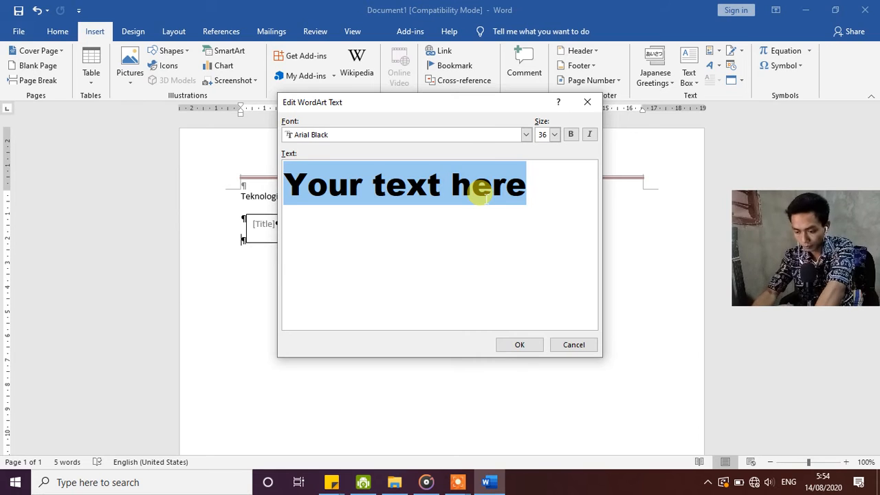
type("TIK")
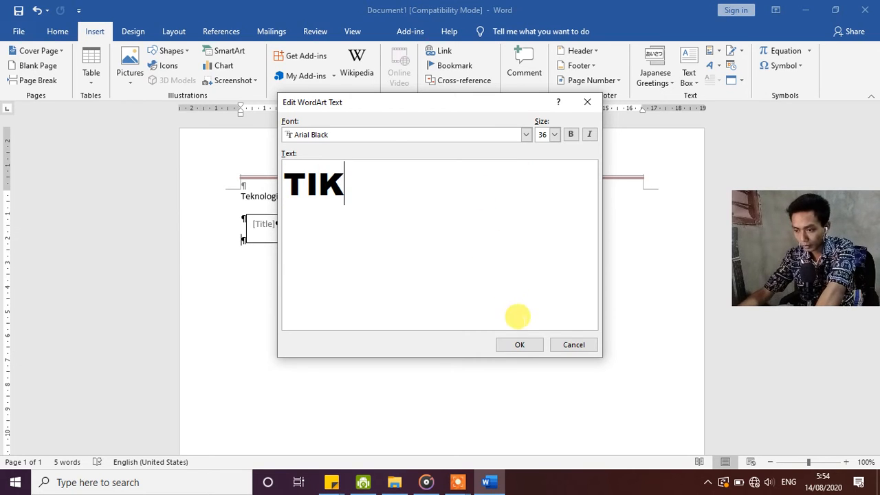
left_click(522, 345)
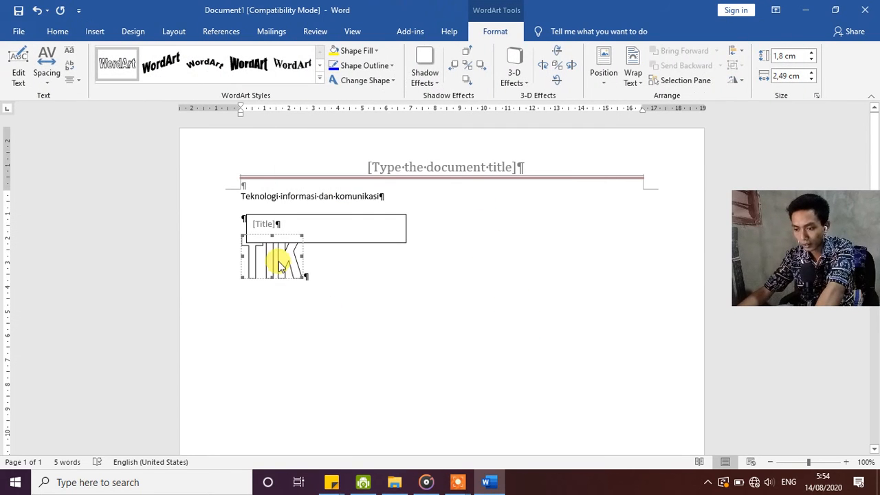
left_click(295, 314)
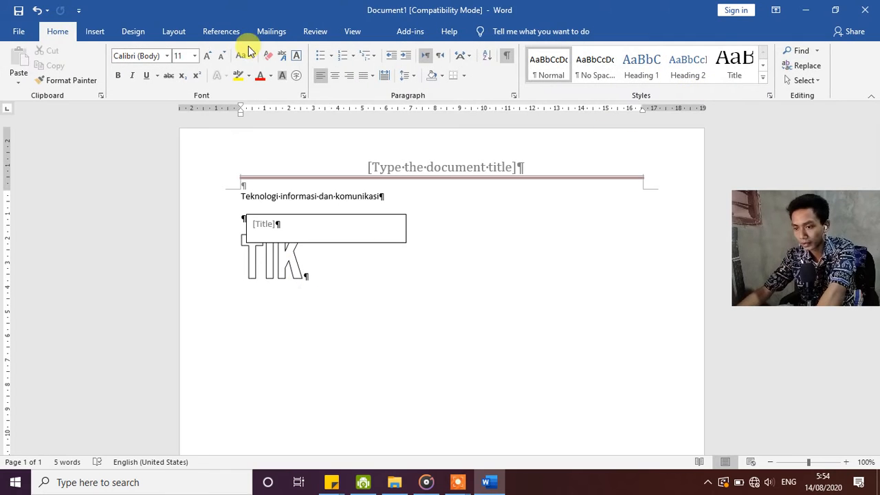
Insert a stamp signature line before the TIK WordArt, entering the signer's name, the title "ITProgram" and the signer's e-mail address.
left_click(97, 32)
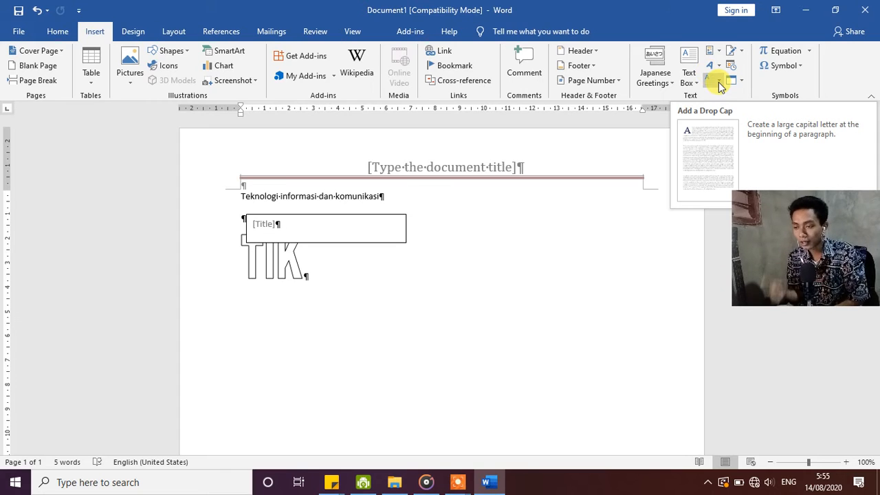
left_click(741, 53)
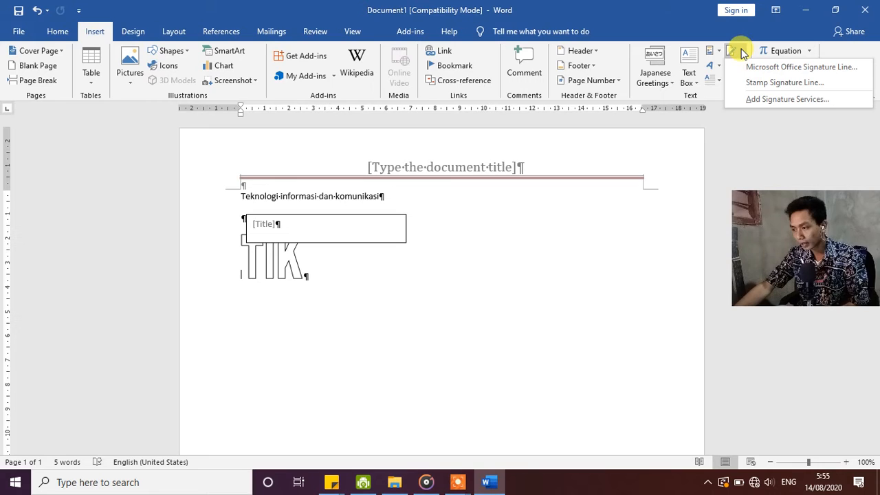
left_click(772, 83)
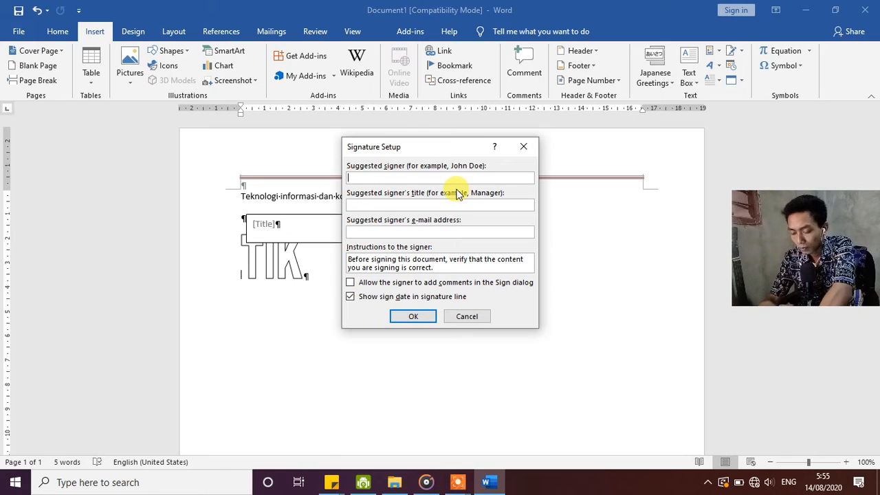
type("Mawan")
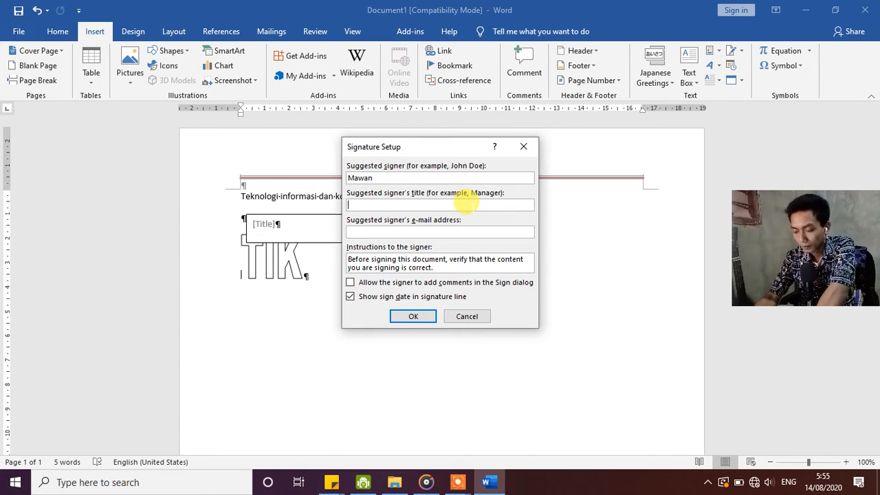
type("ITProgram")
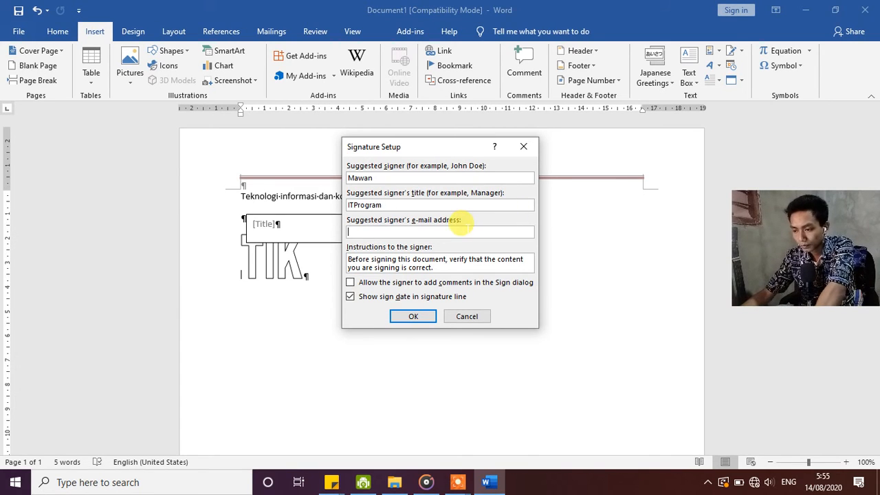
left_click(460, 232)
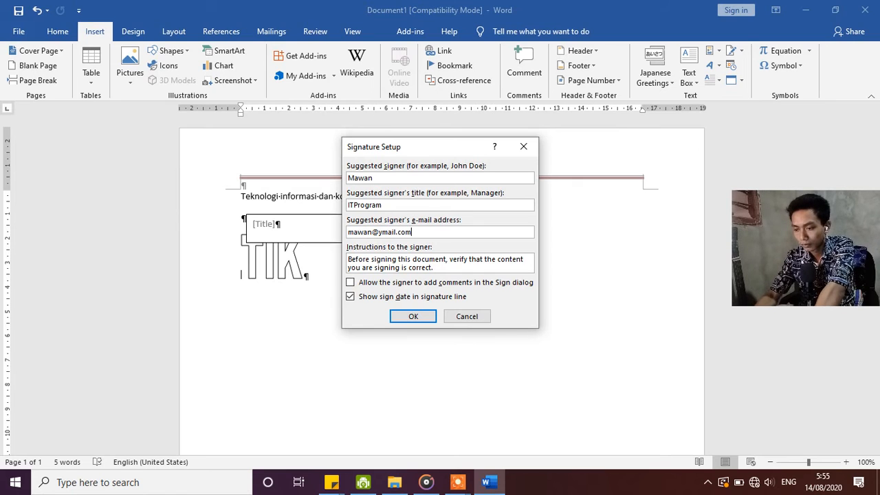
left_click(409, 318)
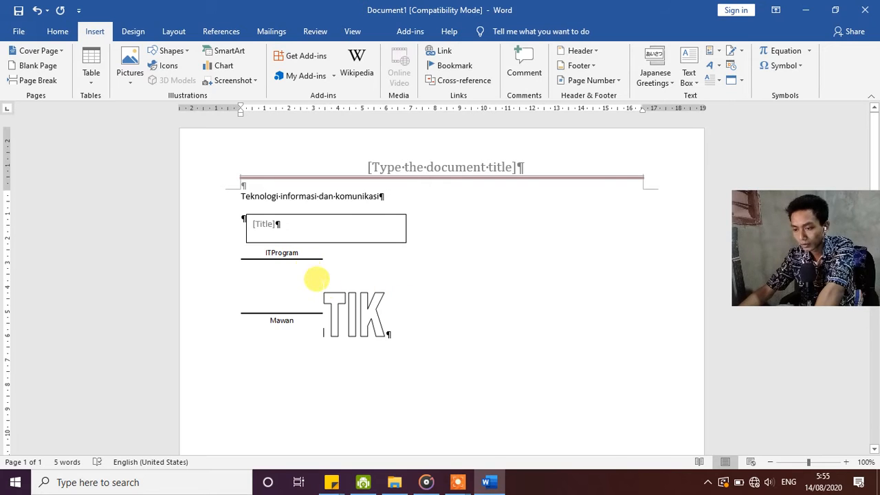
Add two empty paragraphs above the signature line and insert the current time in the 24-hour format with seconds (05:56:12).
left_click(276, 268)
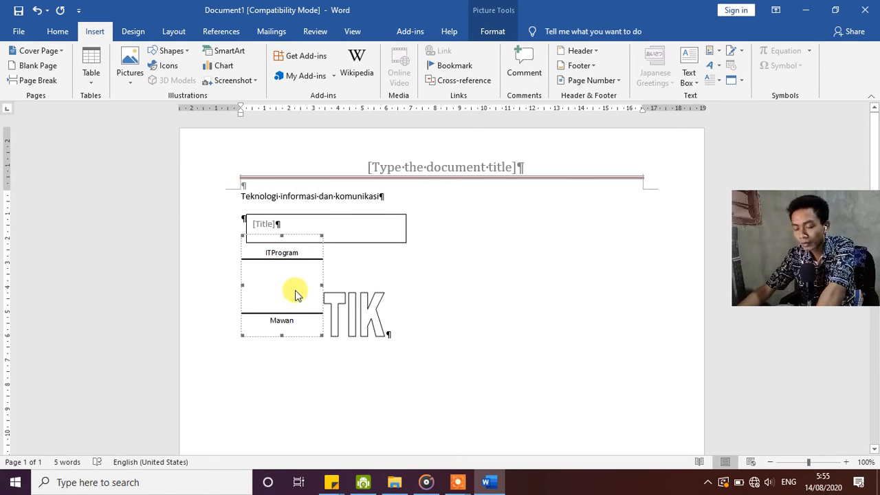
key("Left")
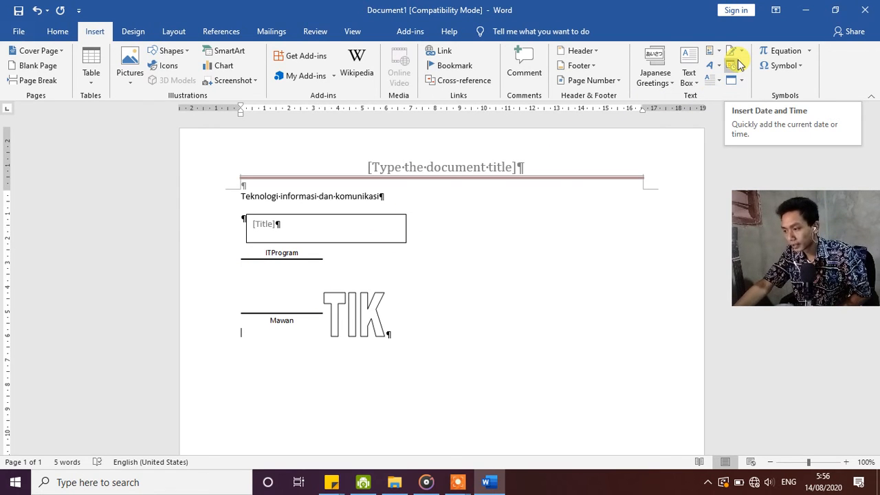
key("Return")
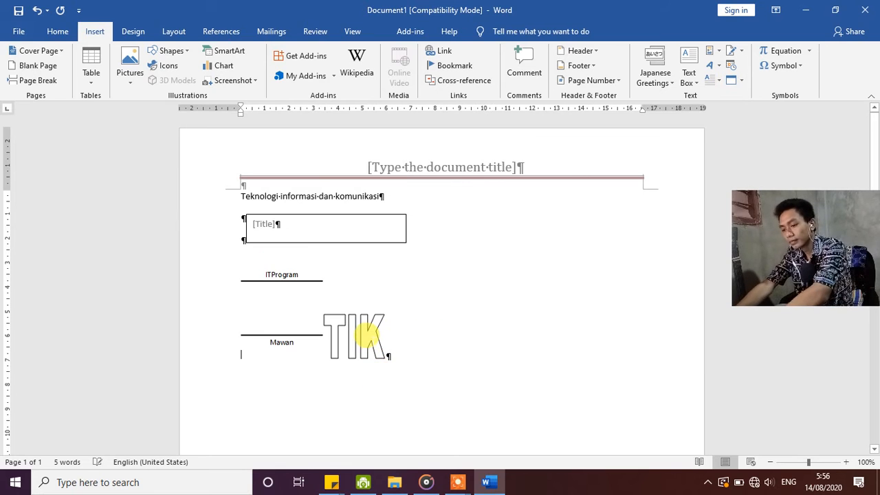
key("Return")
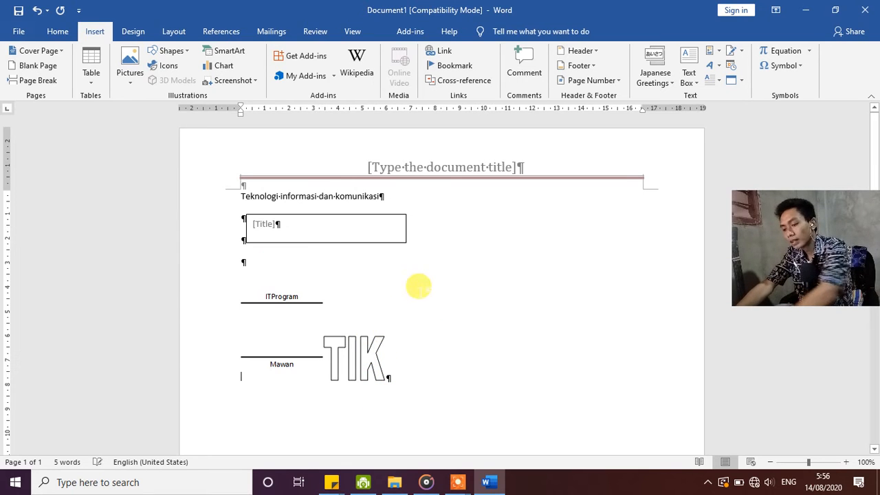
left_click(735, 66)
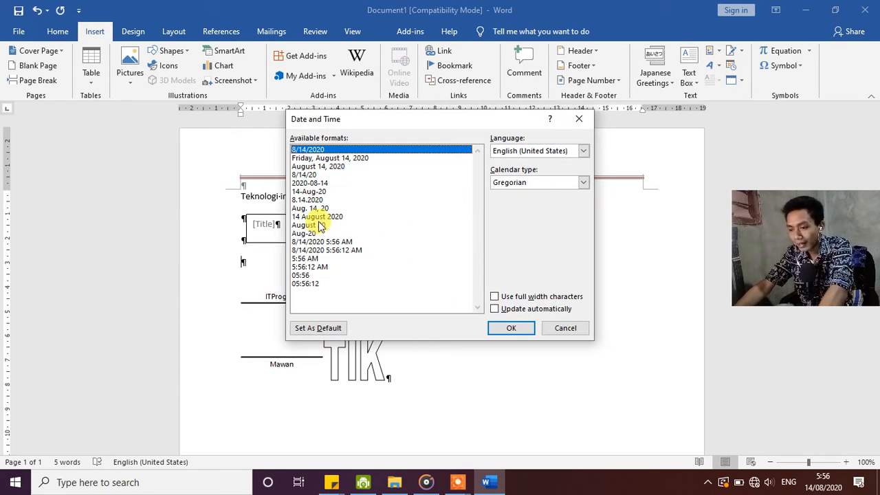
left_click(305, 283)
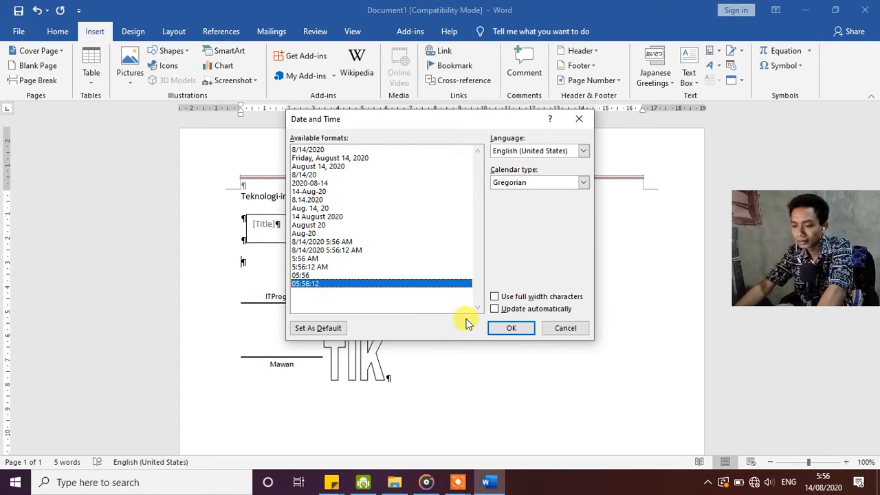
left_click(510, 330)
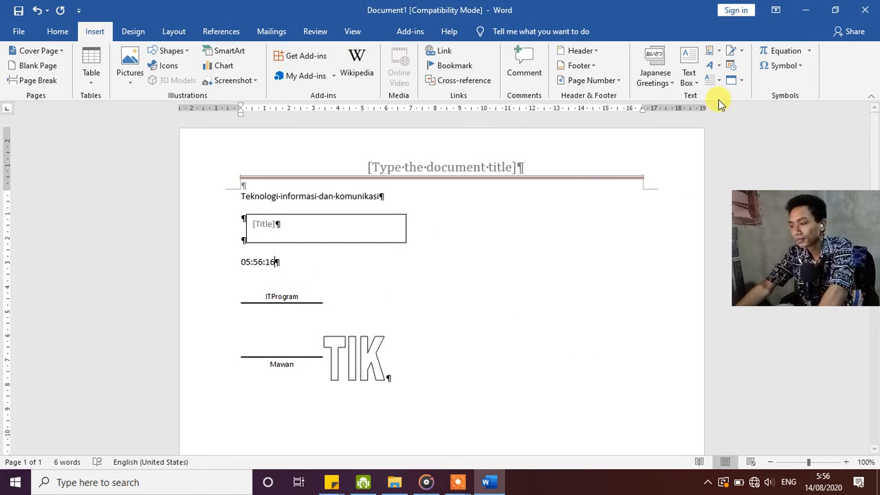
Insert a new Microsoft Graph Chart object directly after the inserted time.
left_click(741, 81)
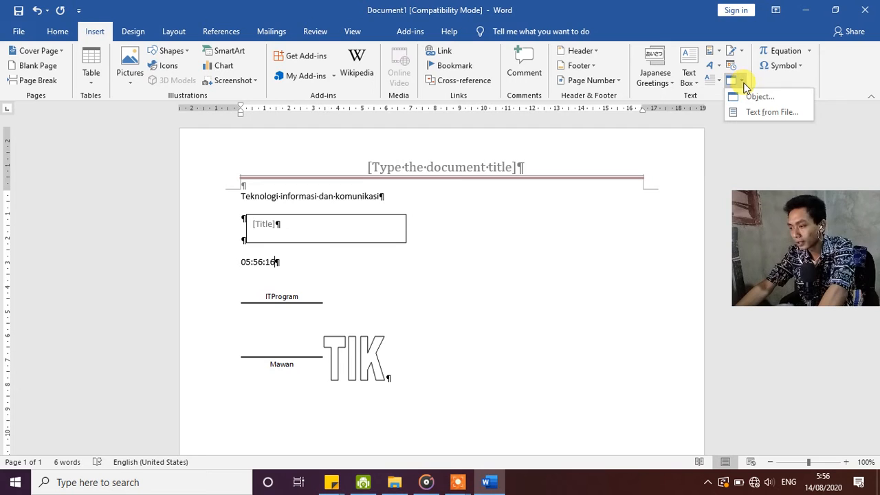
left_click(749, 96)
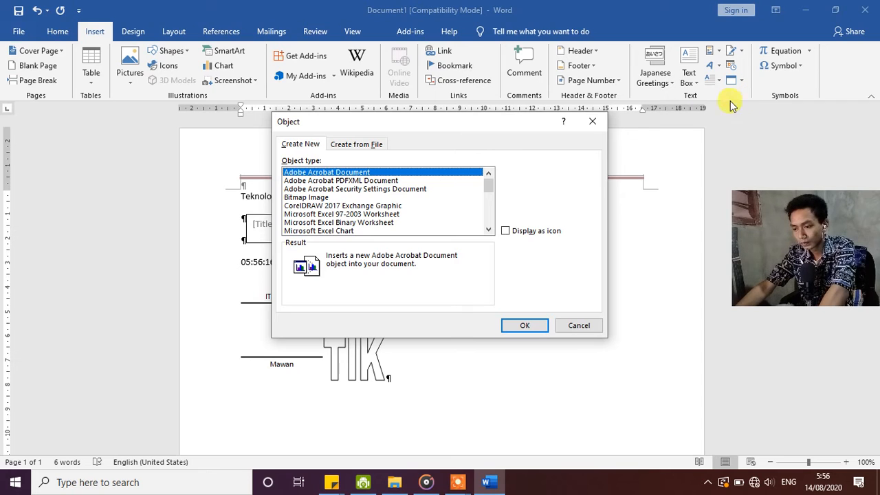
left_click(352, 145)
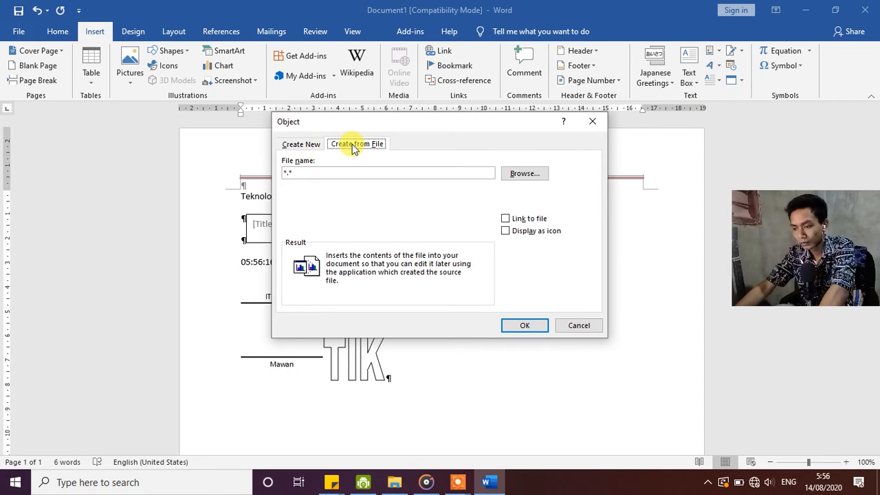
left_click(299, 144)
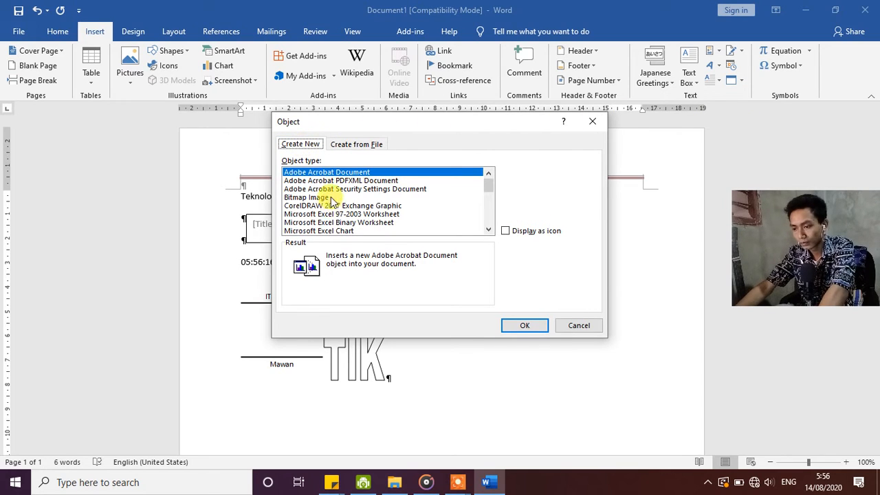
scroll(354, 199, "down", 2)
left_click(352, 207)
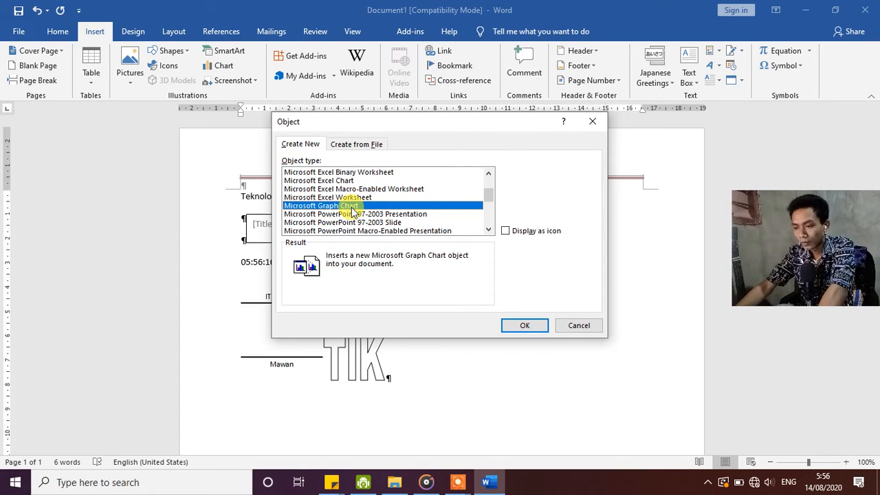
left_click(526, 323)
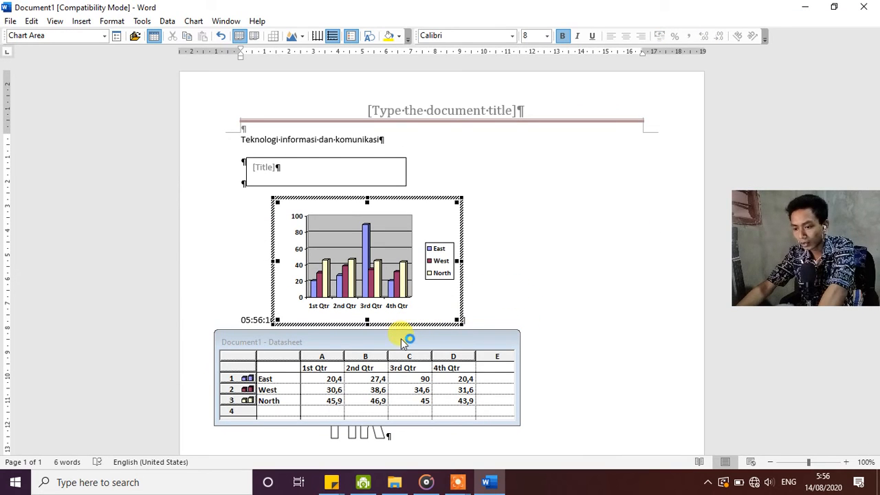
Close the chart's datasheet and leave chart editing to return to the document.
left_click_drag(399, 340, 417, 331)
left_click(530, 333)
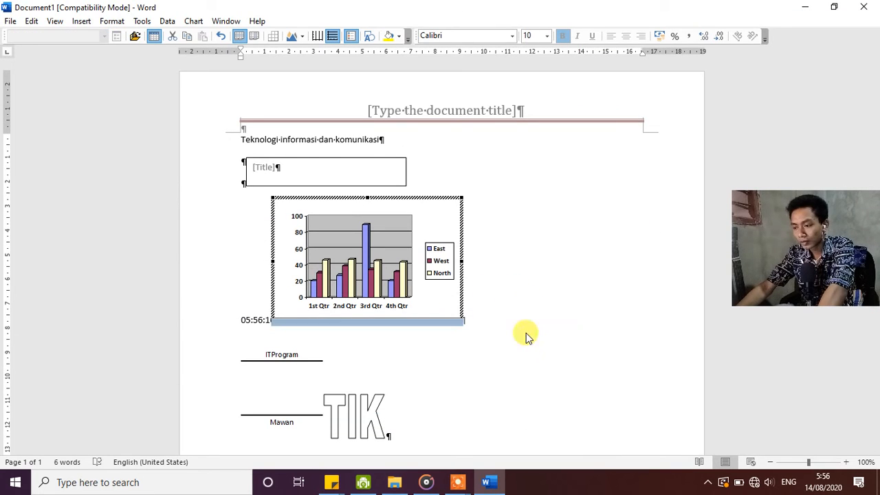
key("Delete")
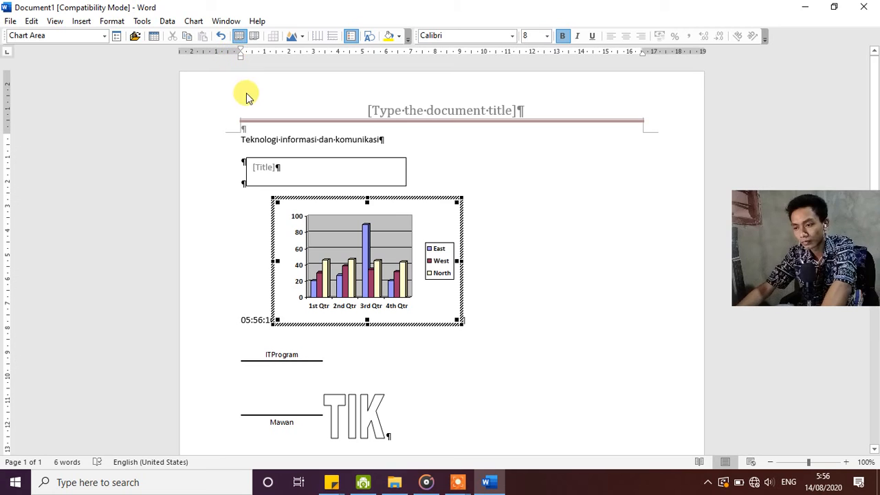
left_click(502, 182)
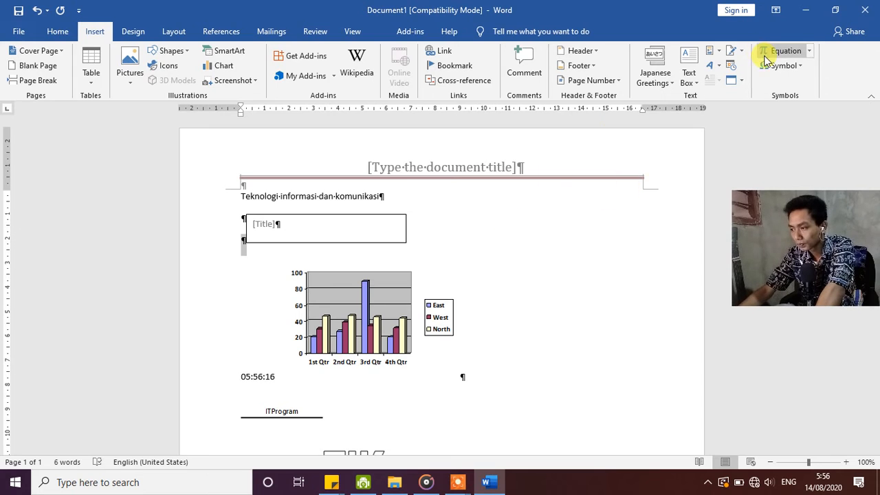
Look through the built-in equations and the common symbols without inserting any of them.
left_click(808, 55)
left_click(526, 204)
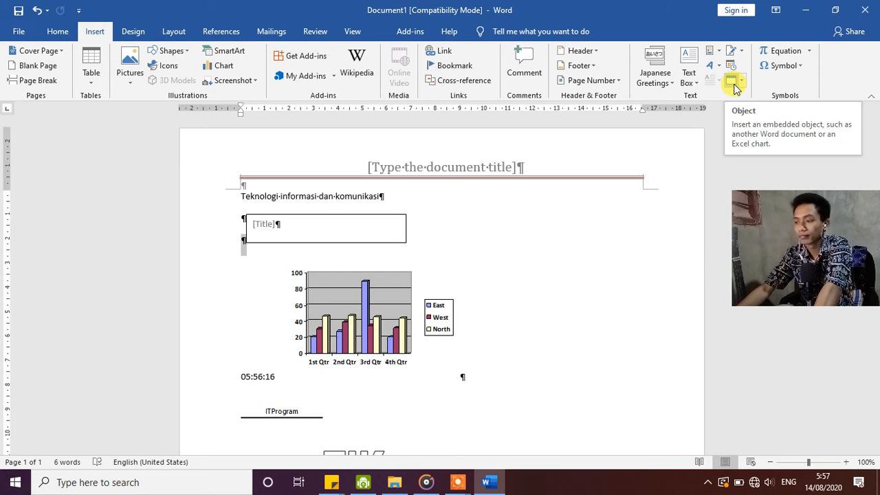
left_click(801, 66)
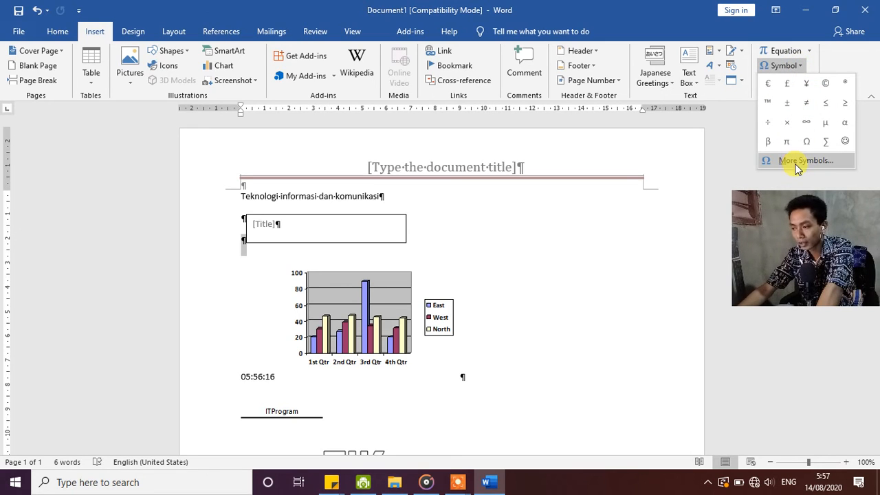
left_click(648, 189)
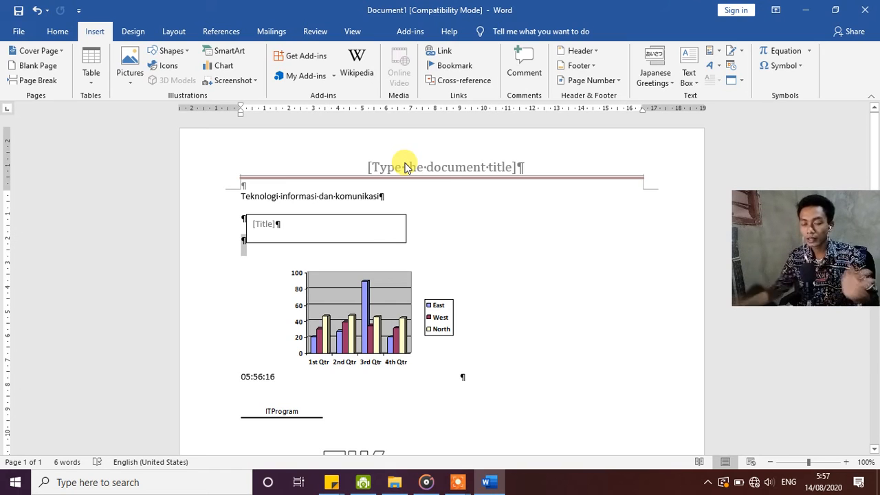
left_click(133, 31)
left_click(174, 31)
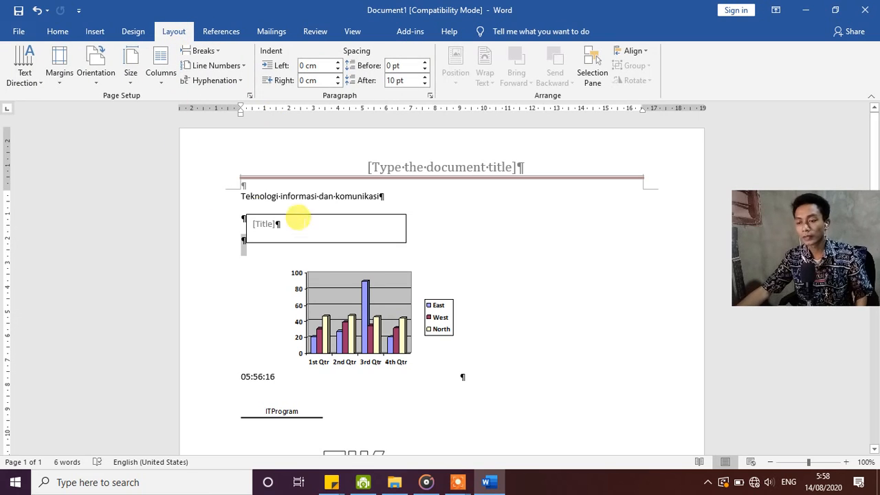
scroll(347, 220, "down", 5)
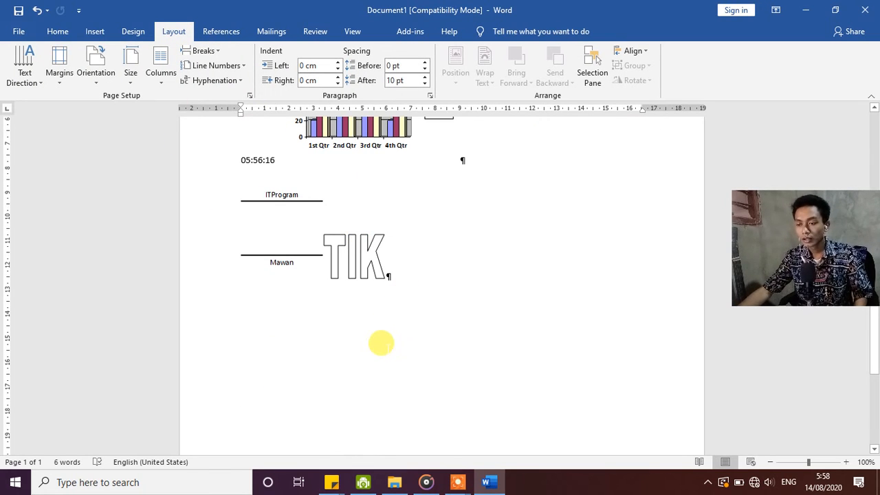
left_click(57, 31)
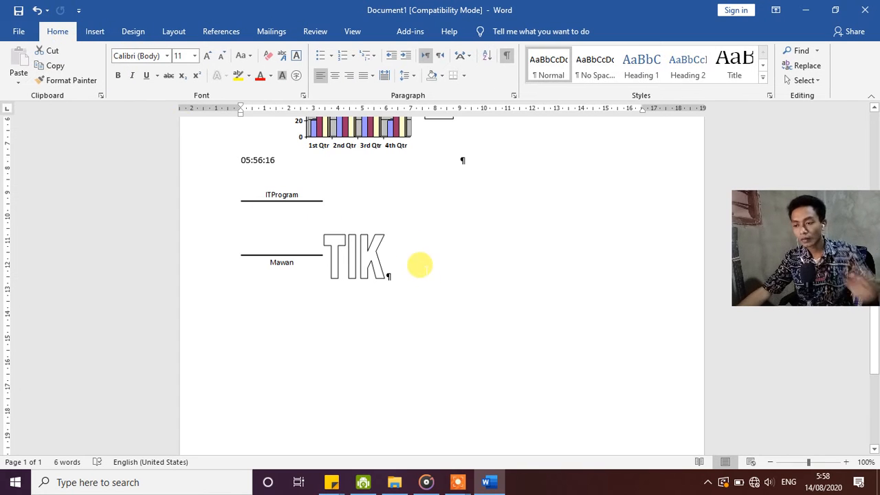
Select the entire document body, including the text box, chart, signature line and WordArt, and delete it.
scroll(422, 271, "up", 1)
left_click_drag(446, 319, 314, 197)
scroll(320, 206, "up", 3)
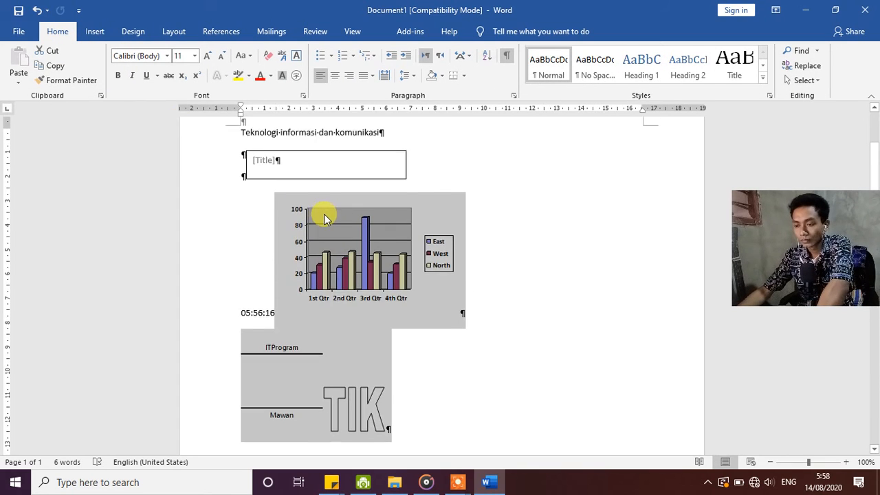
scroll(323, 214, "down", 1)
key("ctrl+a")
key("Delete")
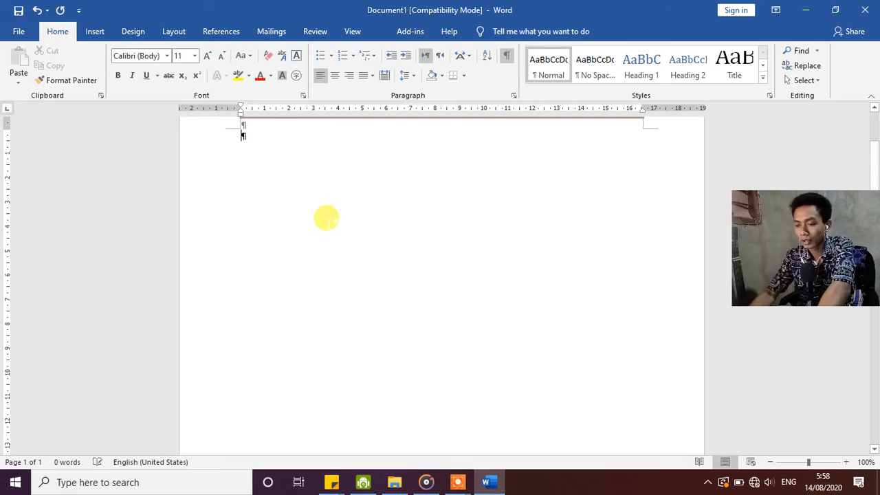
Write a numbered list with the items "Cover Page" and "Blank Page" in the empty document.
type("1")
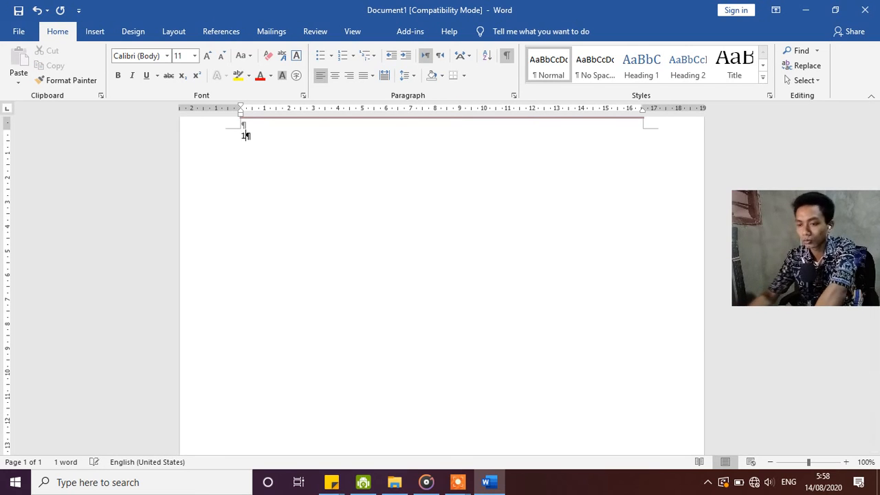
left_click(103, 35)
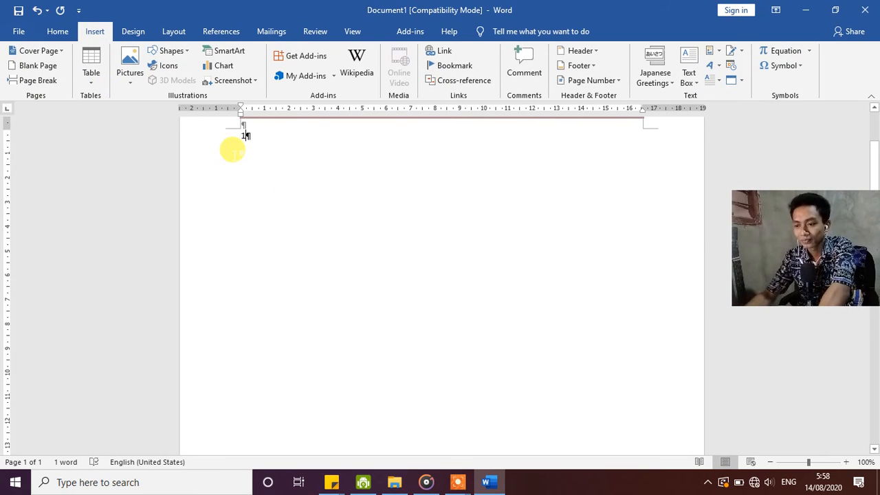
type(".")
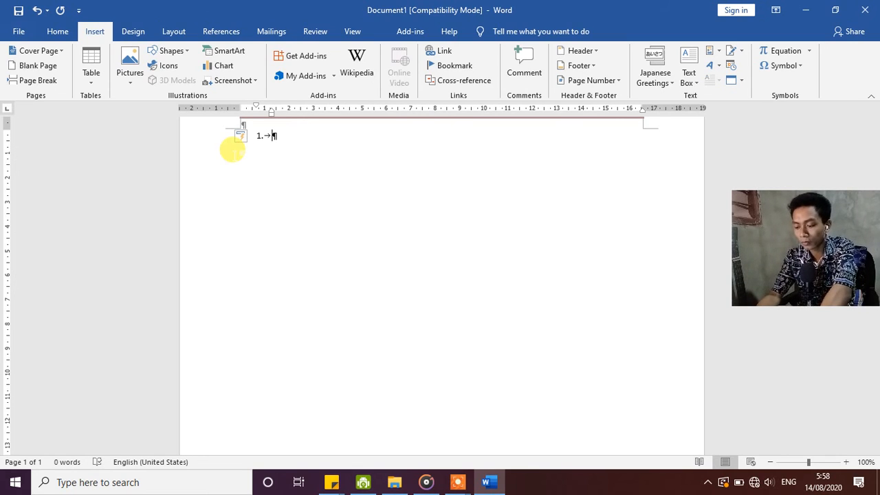
type("o")
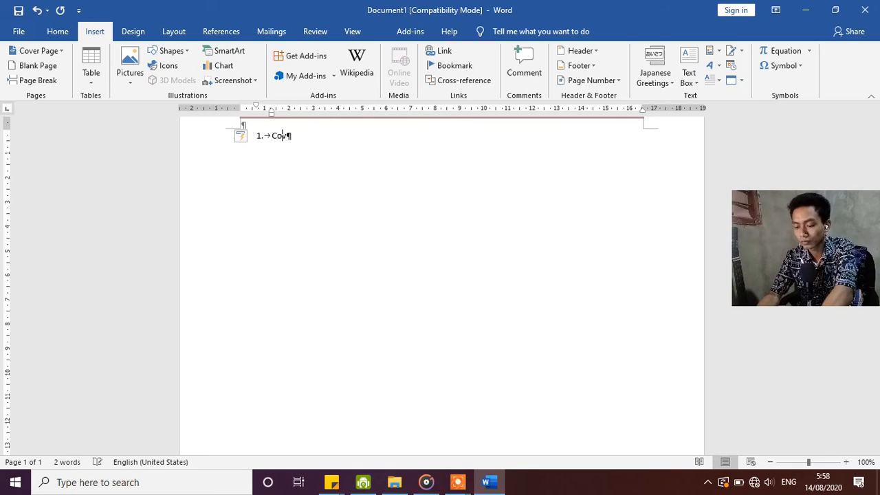
type("ver Page ")
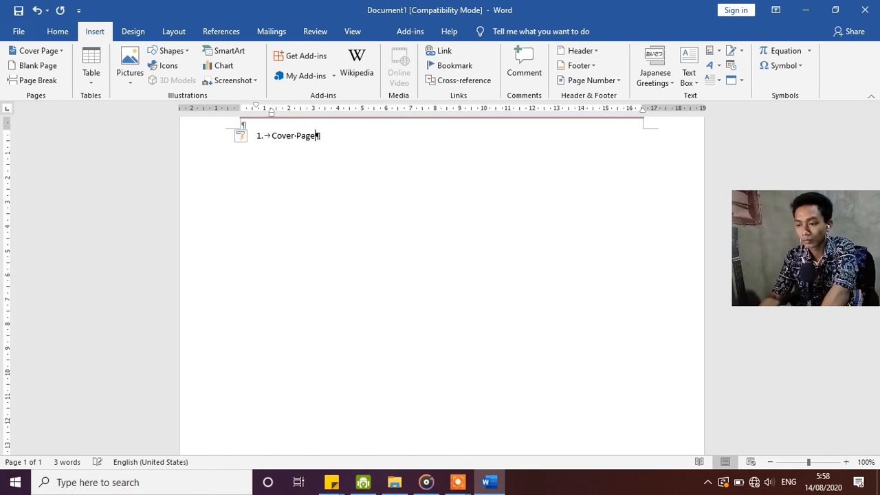
type("Bla")
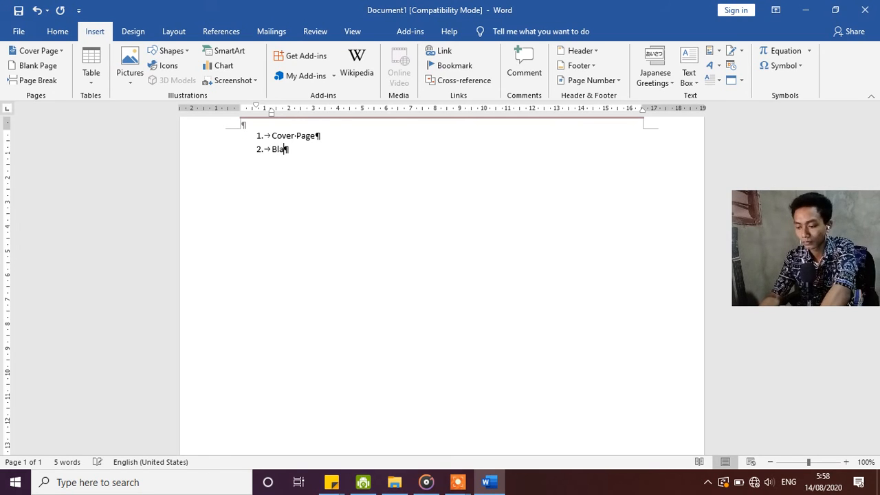
type("nk ")
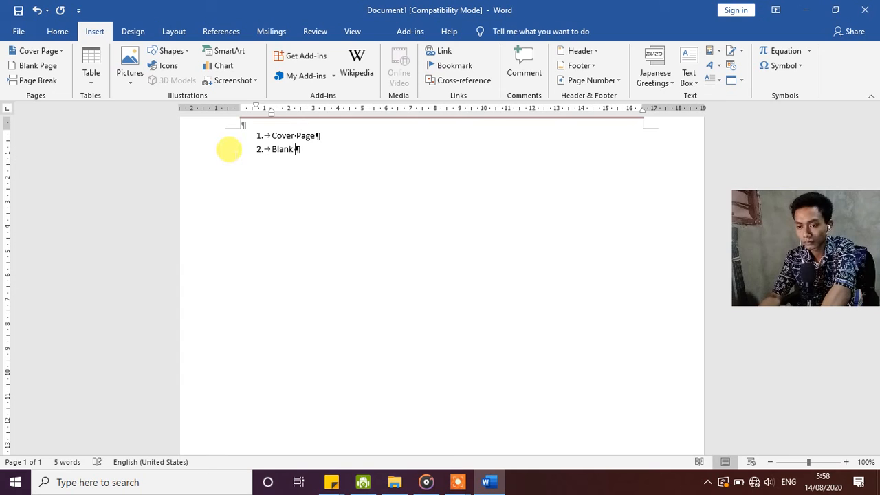
type("Page")
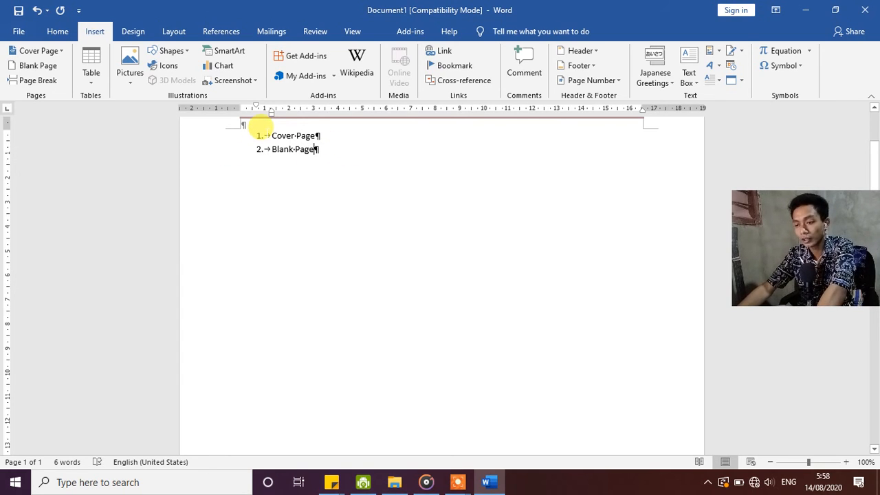
Add a centred heading "Menu Icon Toolbar Insert" on a new line above the numbered list.
left_click(271, 135)
key("Return")
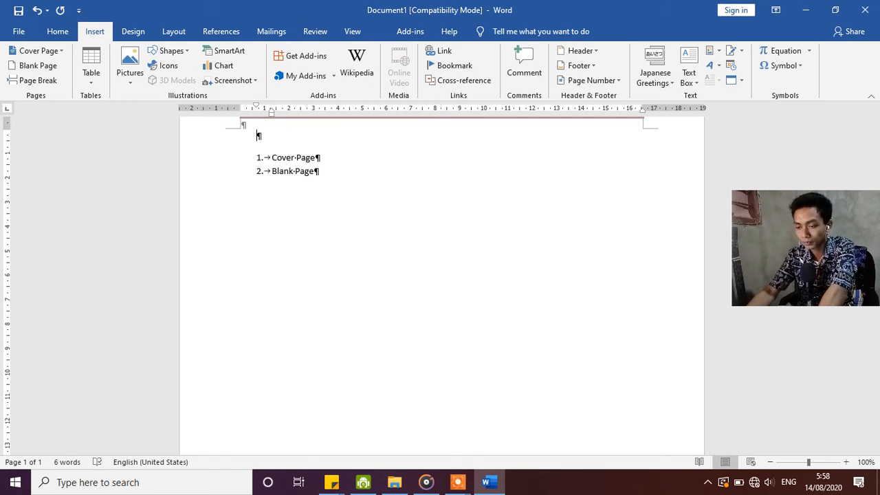
left_click(275, 135)
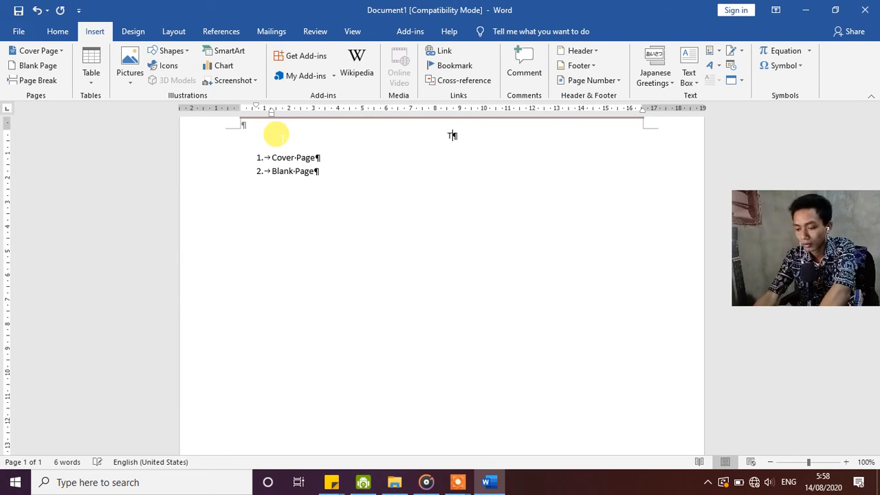
type("To")
type("Menu")
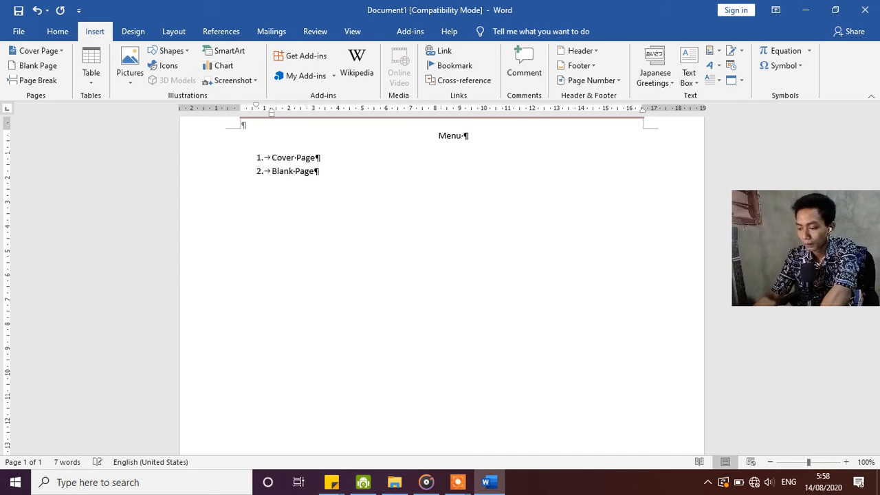
type(" atau ")
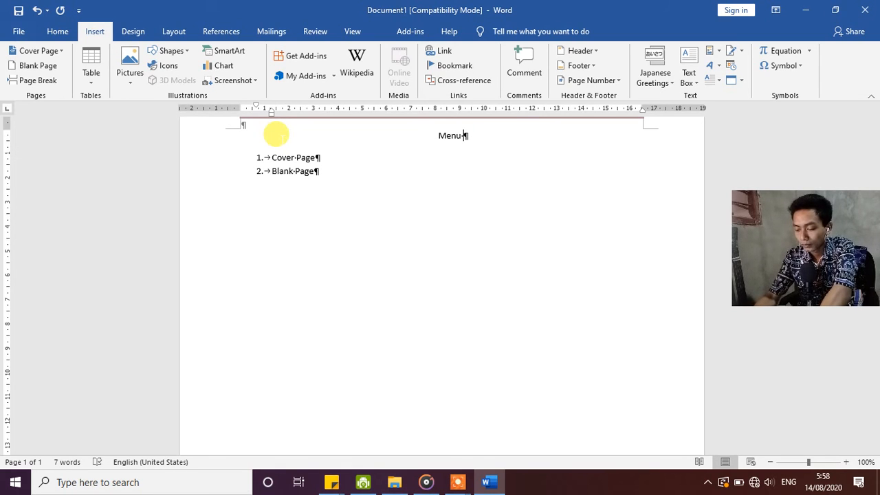
type("Ico")
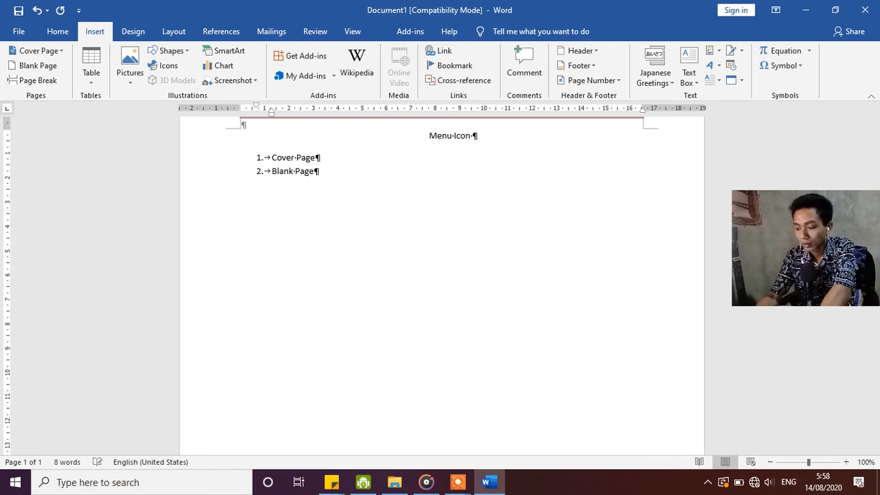
type("n Too")
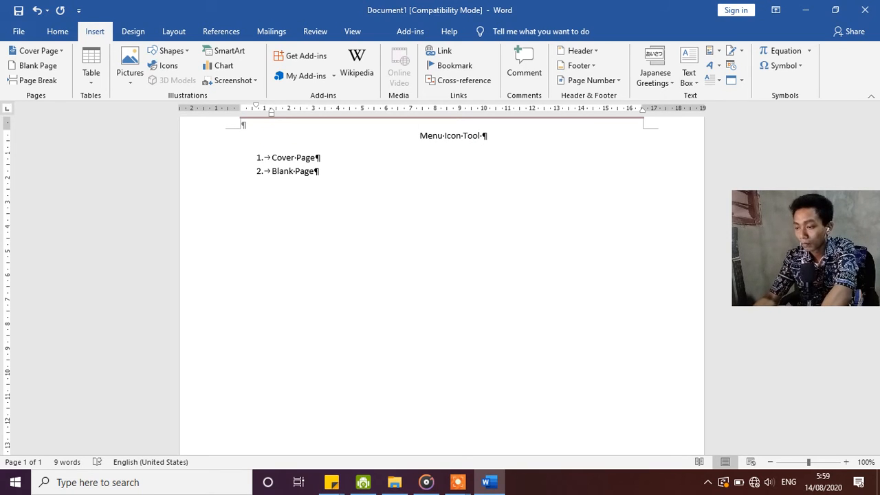
type("lbar ")
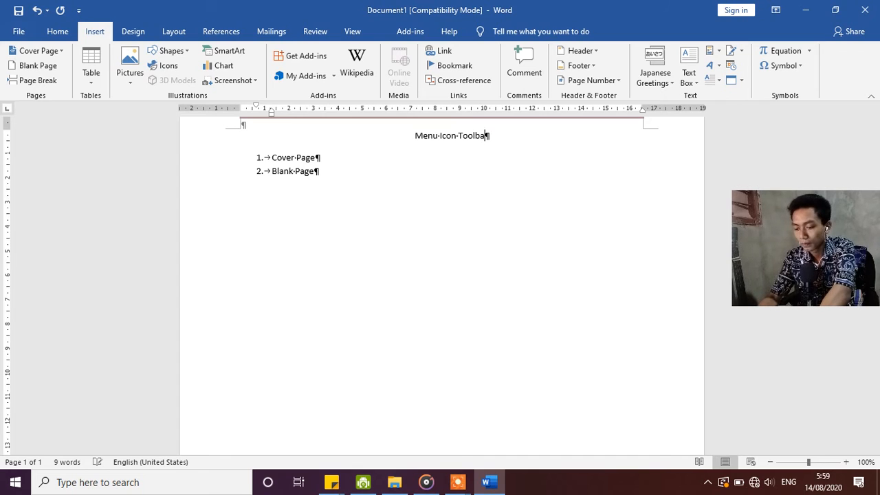
type("Insert")
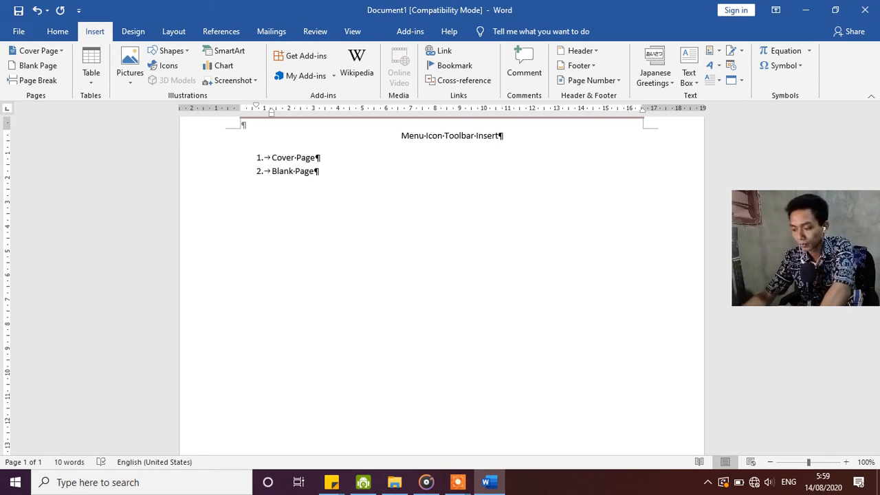
Make the heading "Menu Icon Toolbar Insert" bold and add an empty line between it and the list.
triple_click(280, 143)
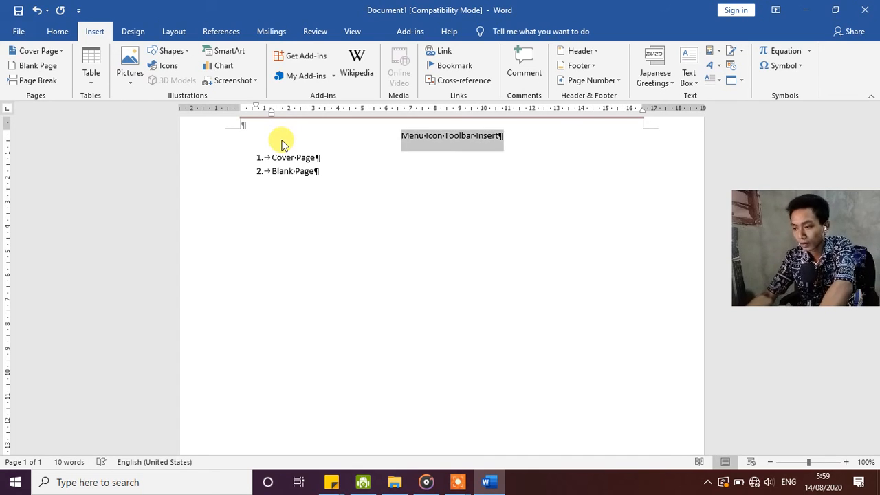
key("ctrl+b")
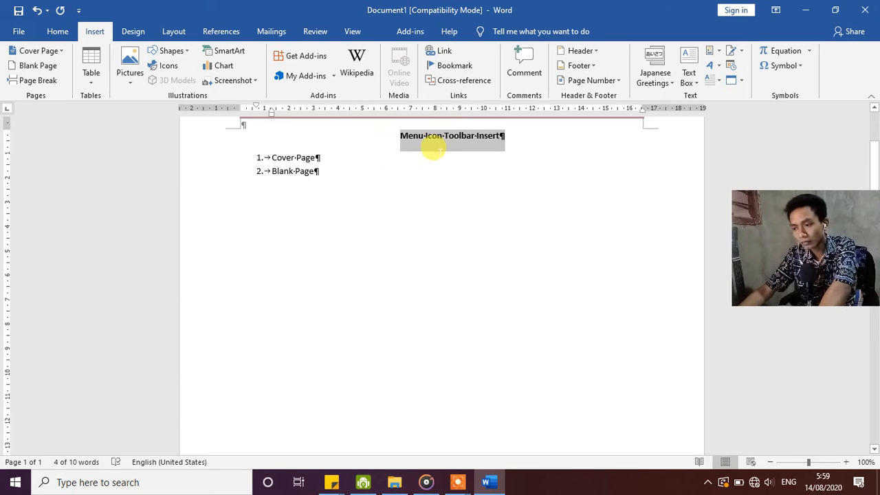
left_click(505, 136)
key("Return")
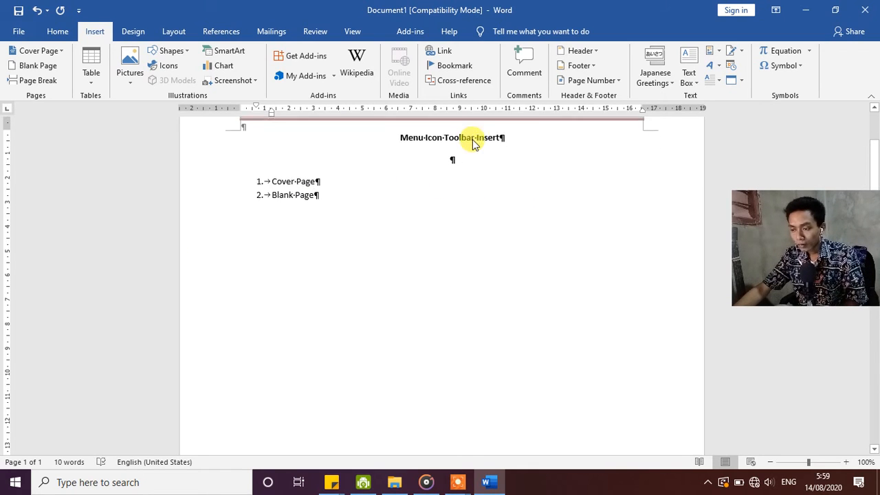
scroll(413, 162, "up", 1)
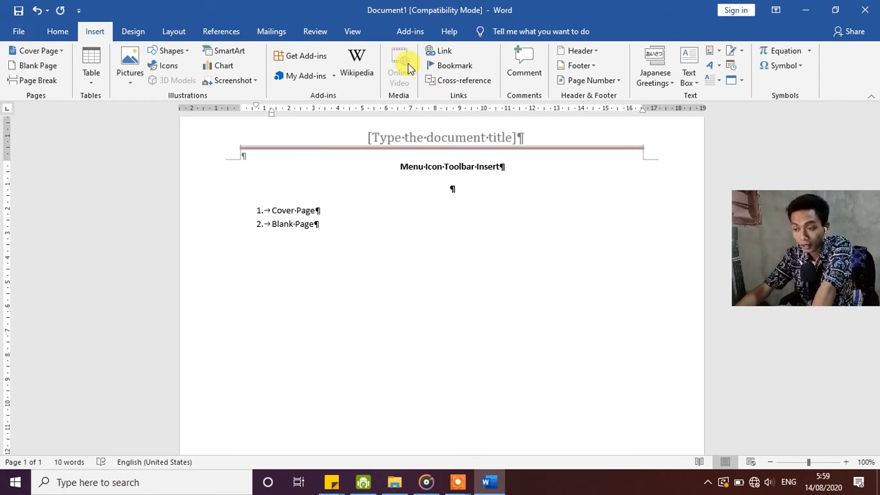
Display Word's Design commands and open the Snipping Tool over the document.
left_click(144, 31)
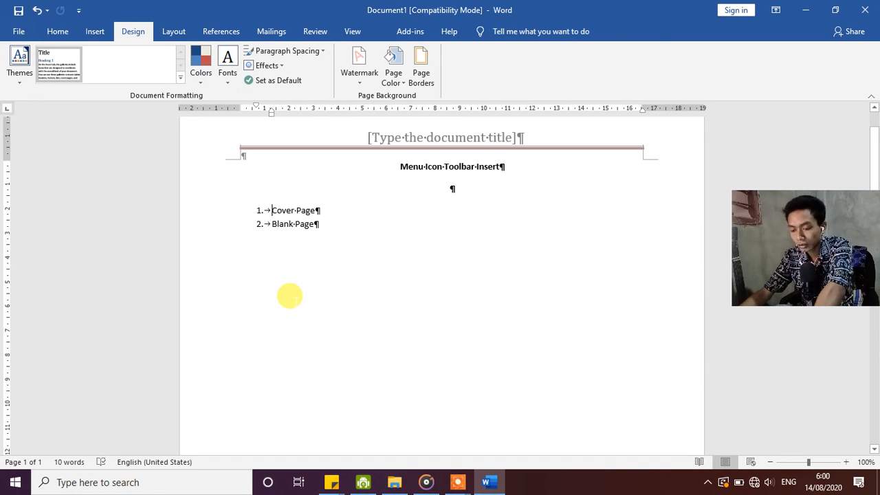
key("super")
type("s")
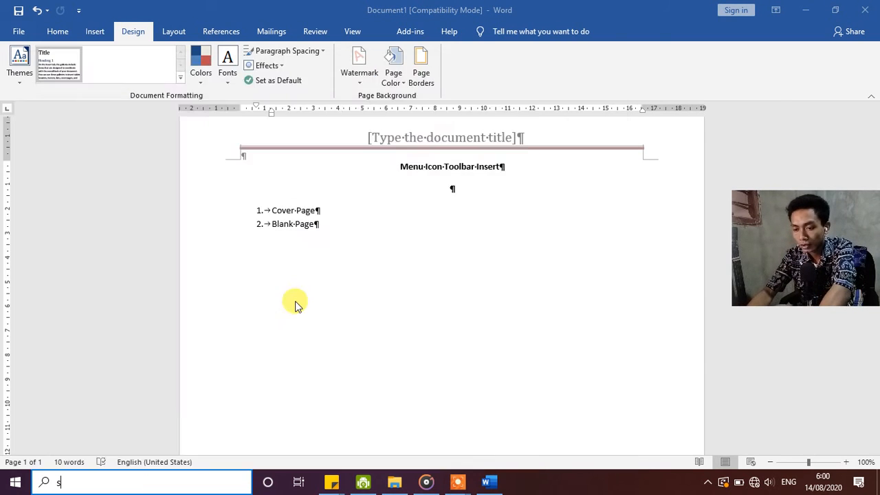
type("ni")
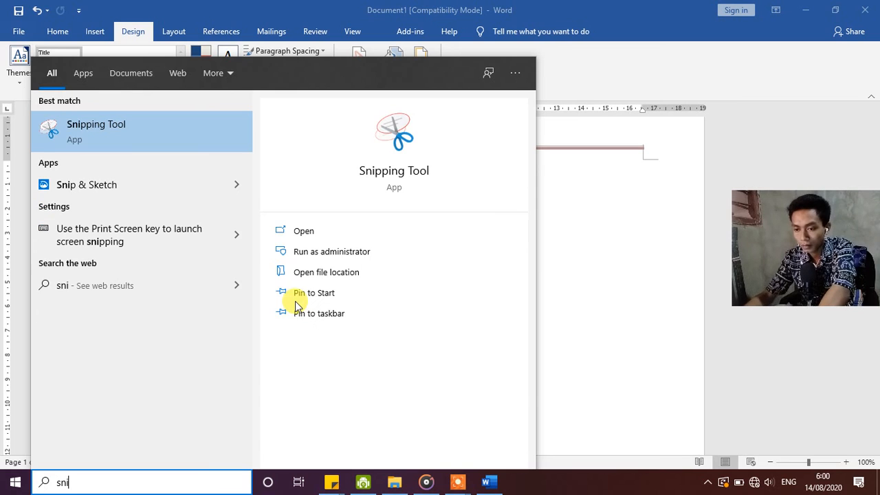
left_click(150, 121)
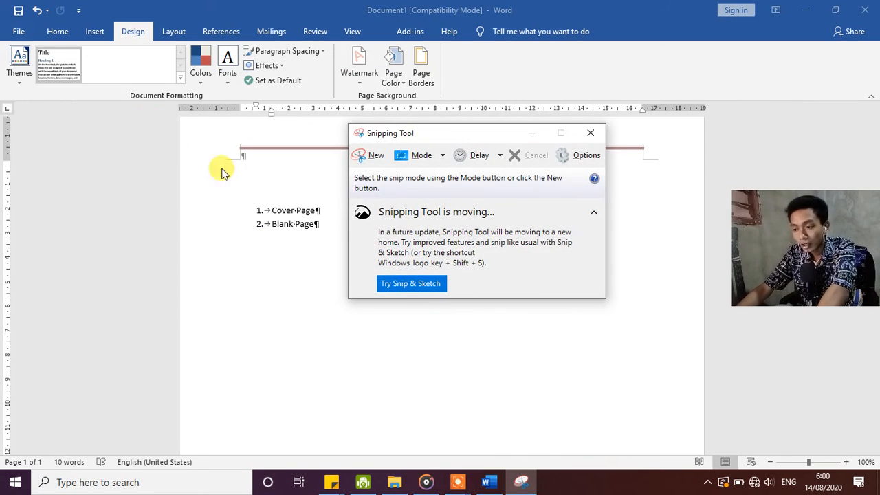
Snip the Watermark command from the Design ribbon and copy it, closing the Snipping Tool without saving the snip.
left_click(371, 157)
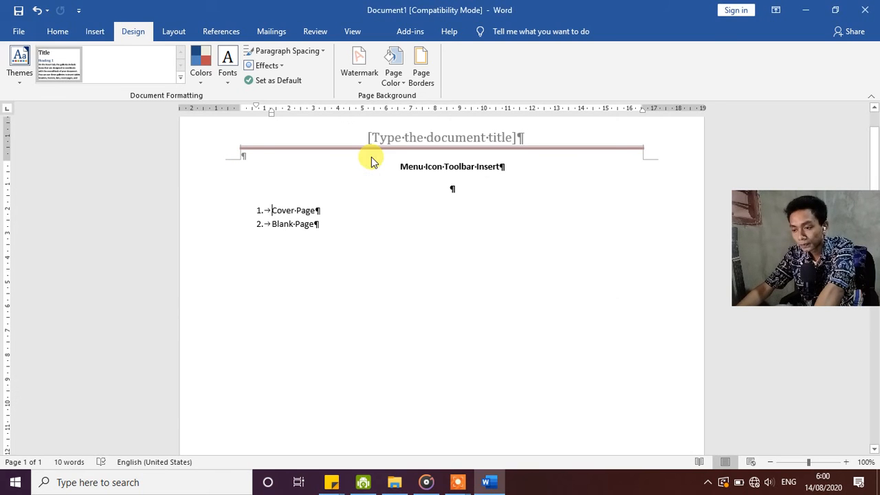
key("Escape")
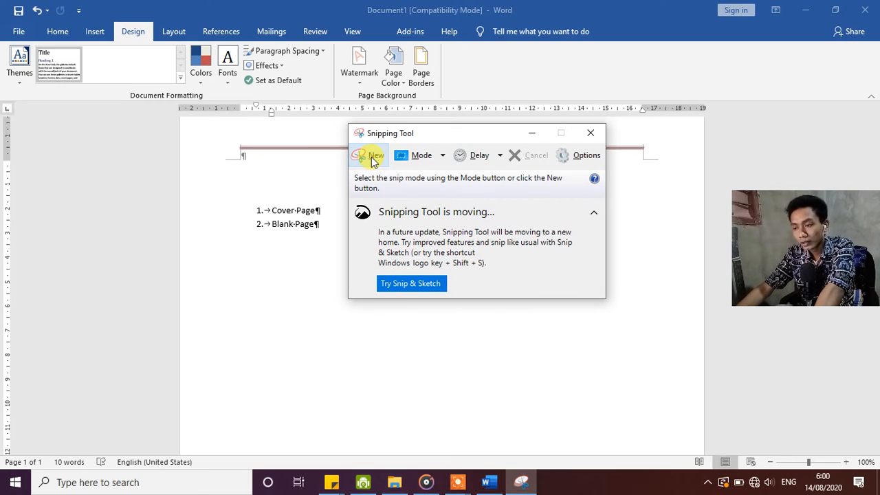
left_click(365, 153)
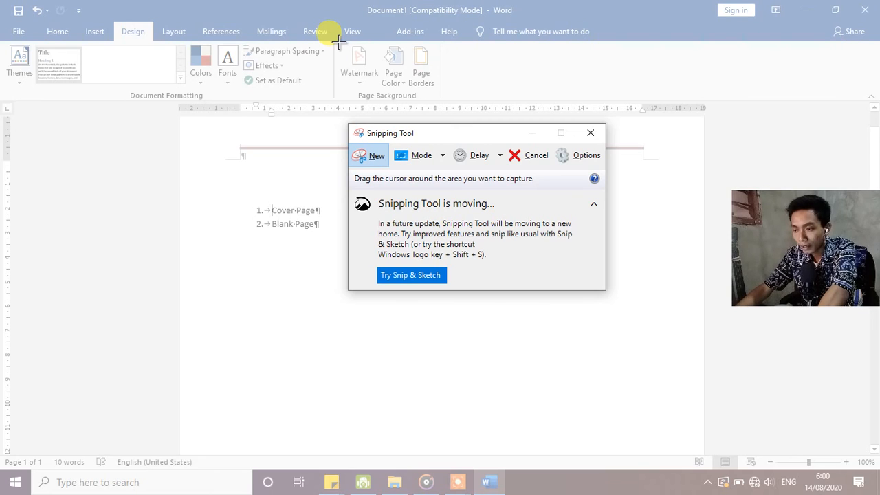
left_click_drag(338, 42, 379, 83)
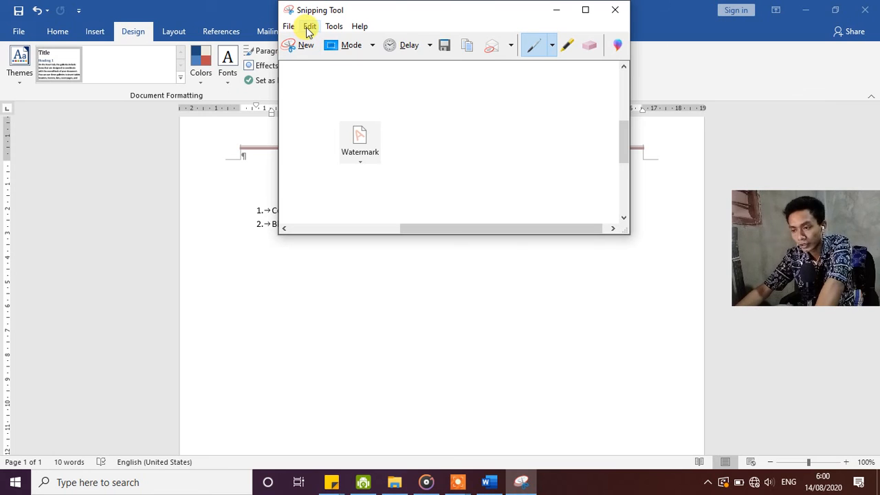
left_click(308, 28)
left_click(322, 41)
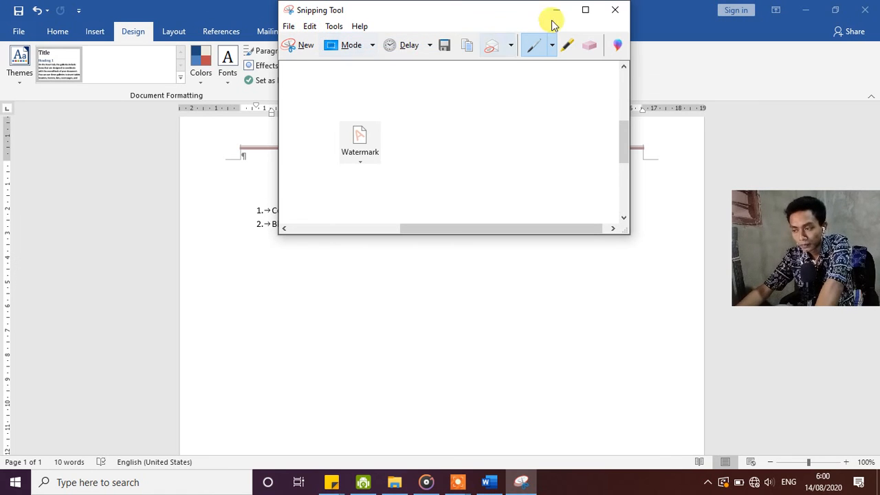
left_click(614, 11)
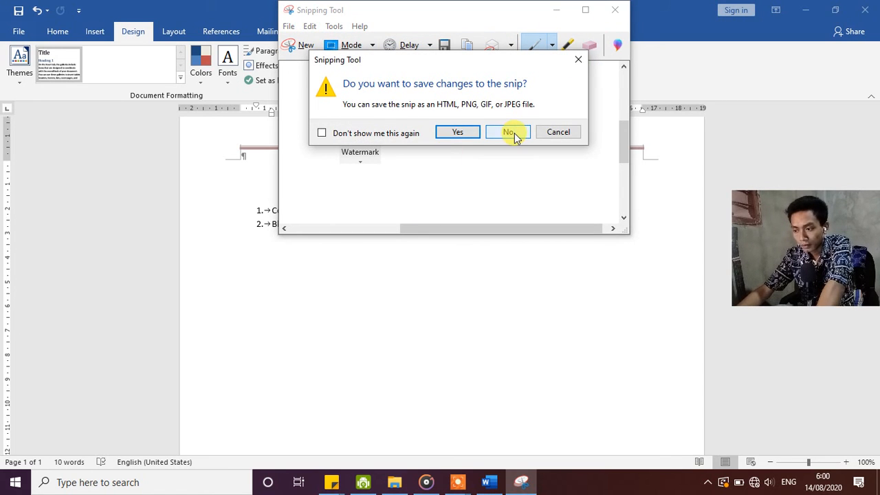
left_click(508, 132)
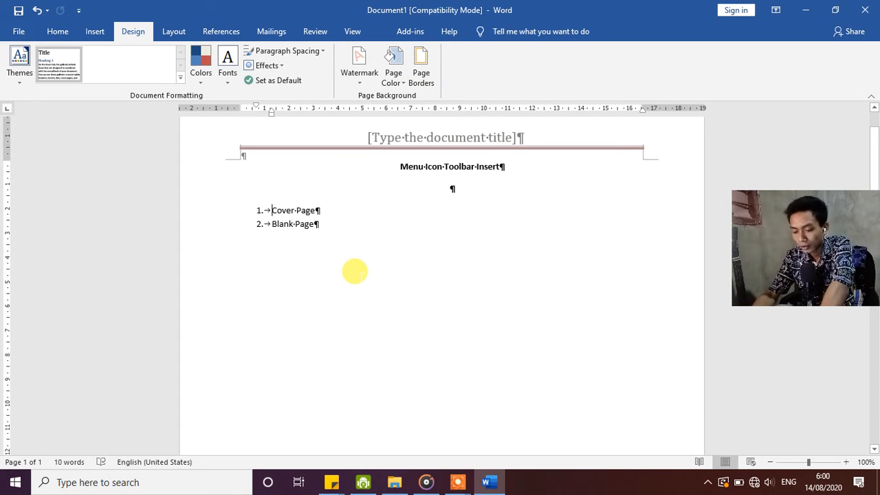
Reopen the Snipping Tool and start a new snip, cancelling it before capturing any area.
key("super")
type("sni")
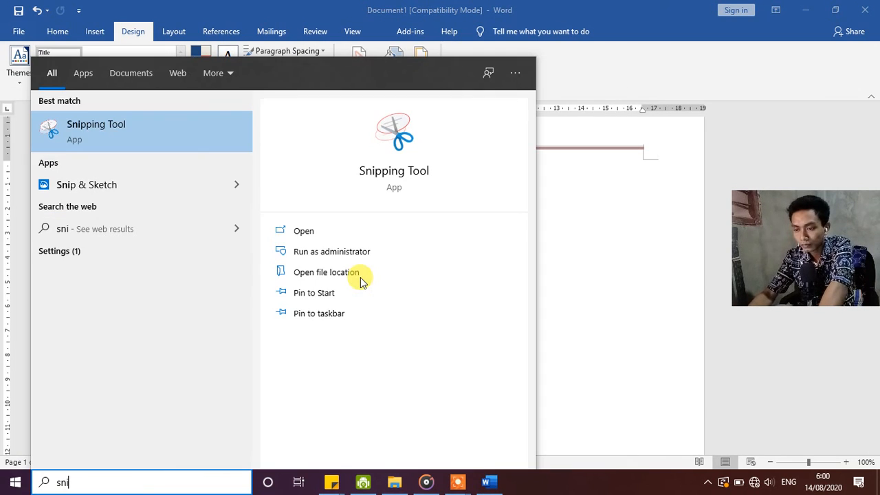
key("Return")
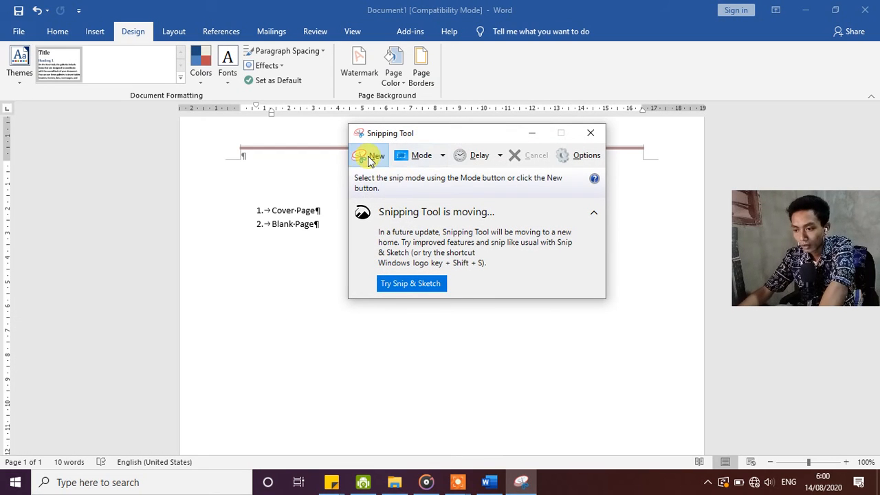
left_click(369, 157)
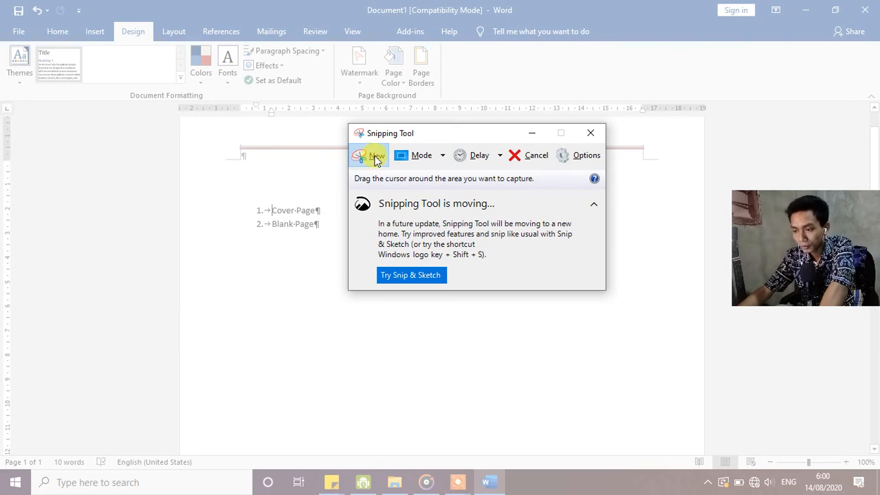
left_click(522, 155)
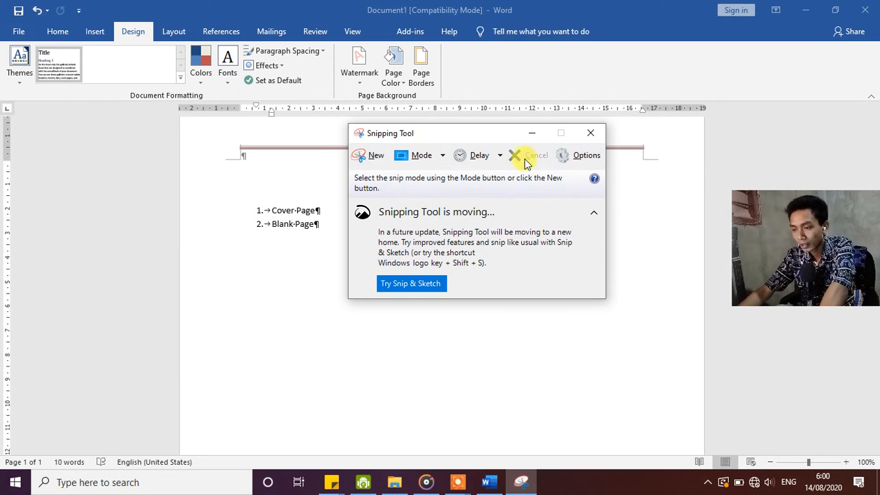
Paste the copied Watermark snip in front of "Cover Page" in the first list item.
left_click(270, 215)
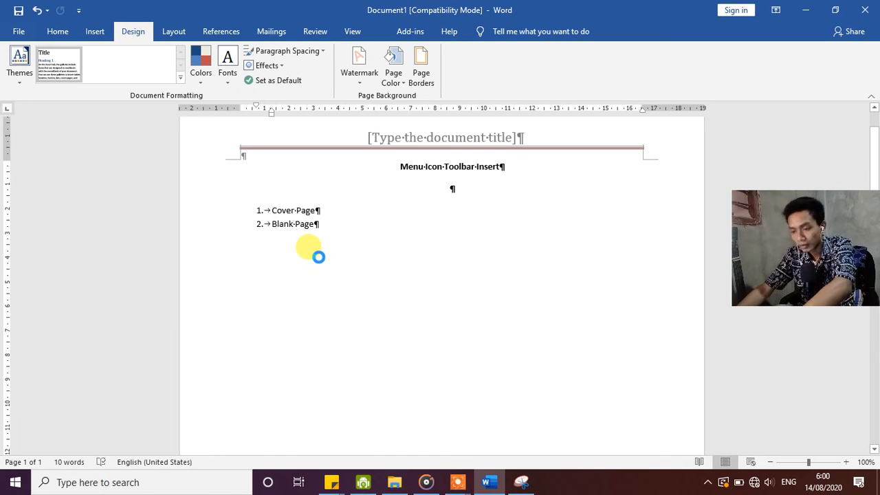
key("ctrl+v")
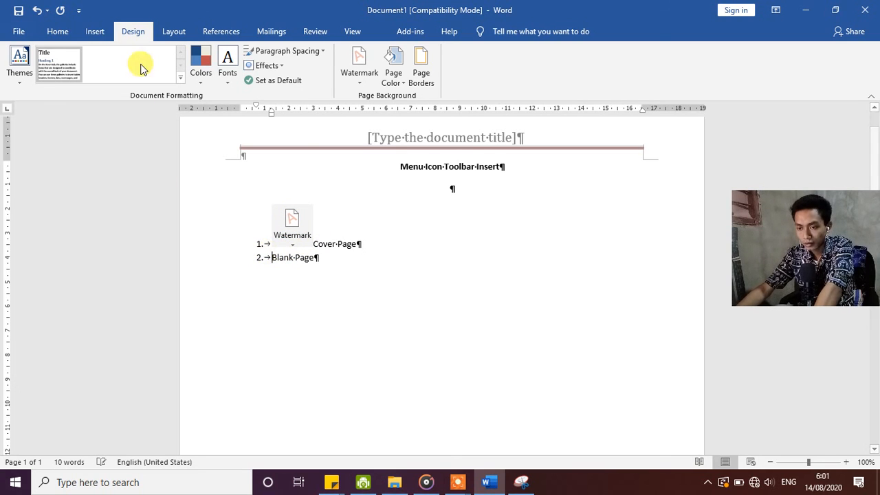
Display Word's Insert commands and snip the Blank Page icon from the ribbon with the Snipping Tool.
left_click(95, 32)
left_click(522, 481)
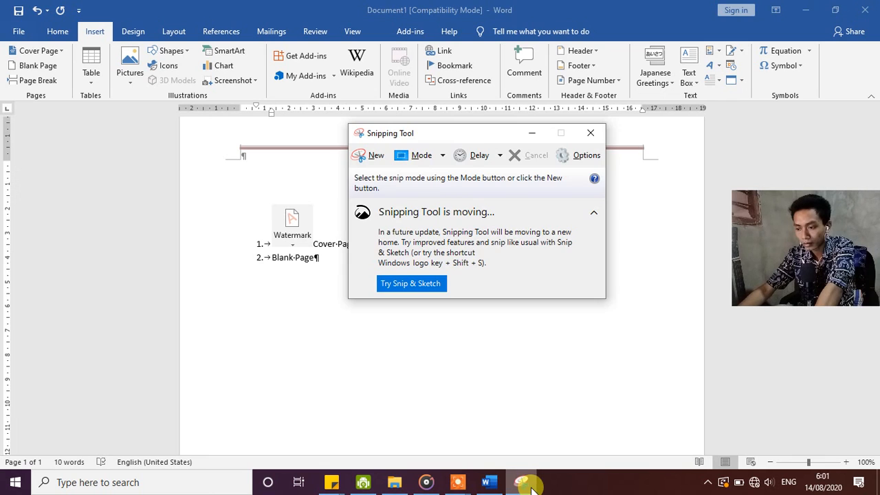
left_click(363, 158)
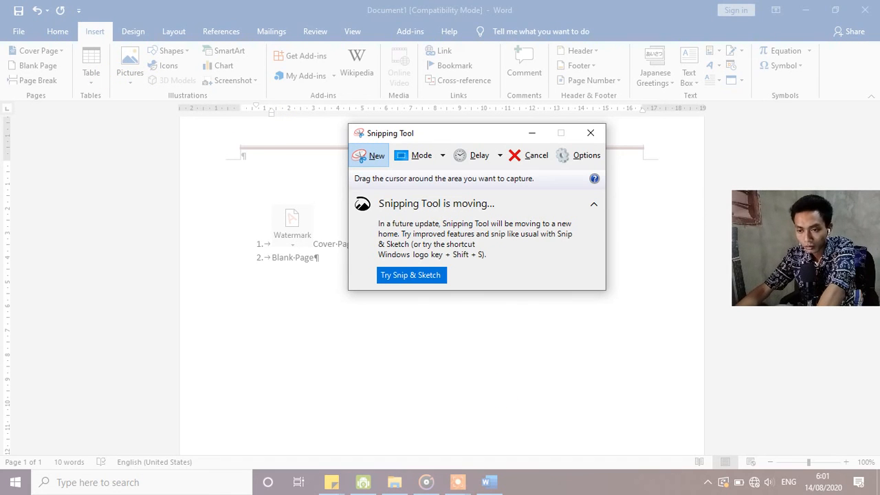
left_click_drag(3, 59, 19, 72)
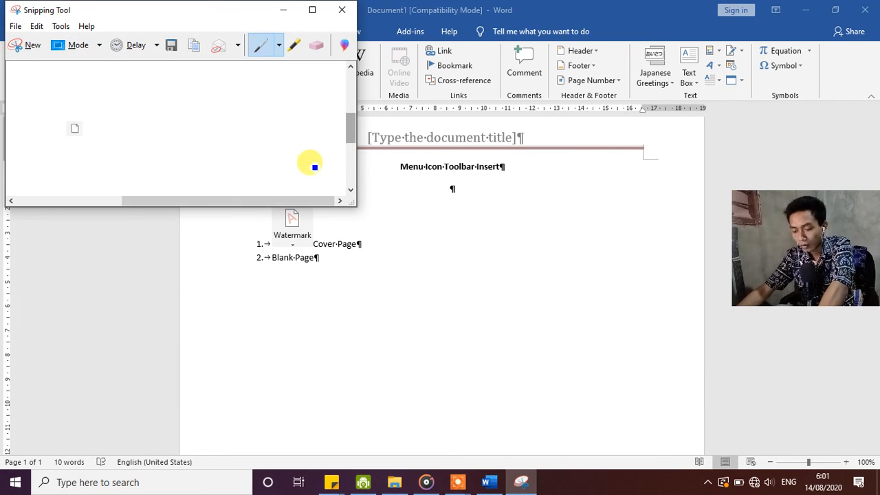
Cancel closing the Snipping Tool, and clear the captured snip by starting a new snip and cancelling it.
left_click(343, 18)
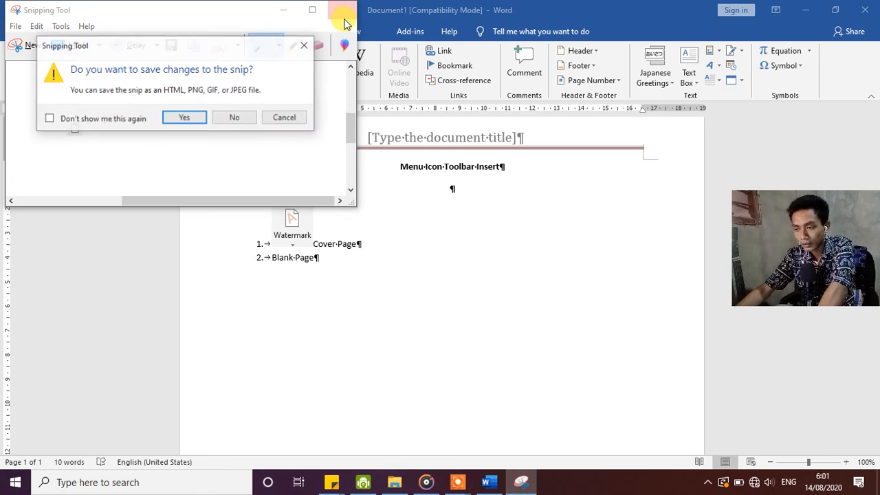
left_click(286, 119)
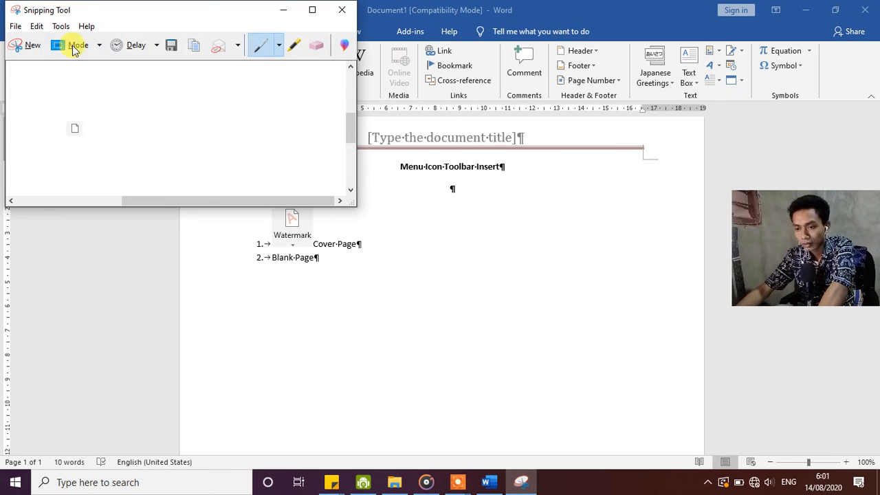
left_click(25, 50)
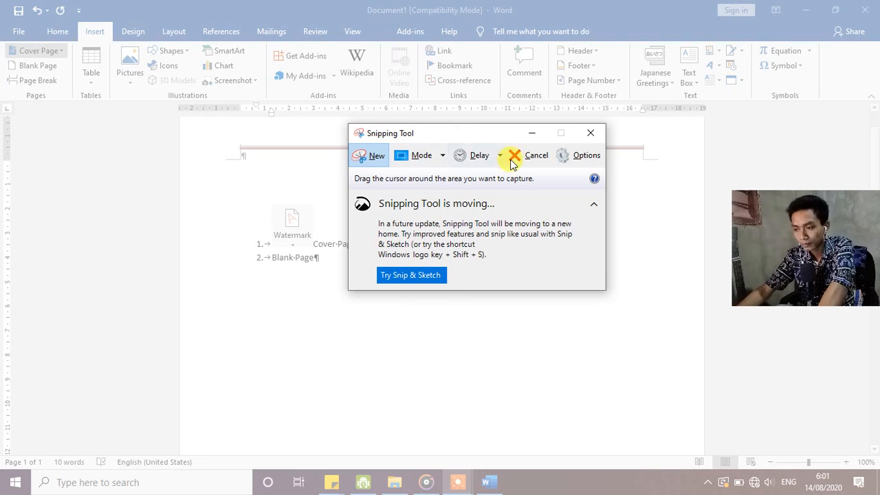
left_click(531, 157)
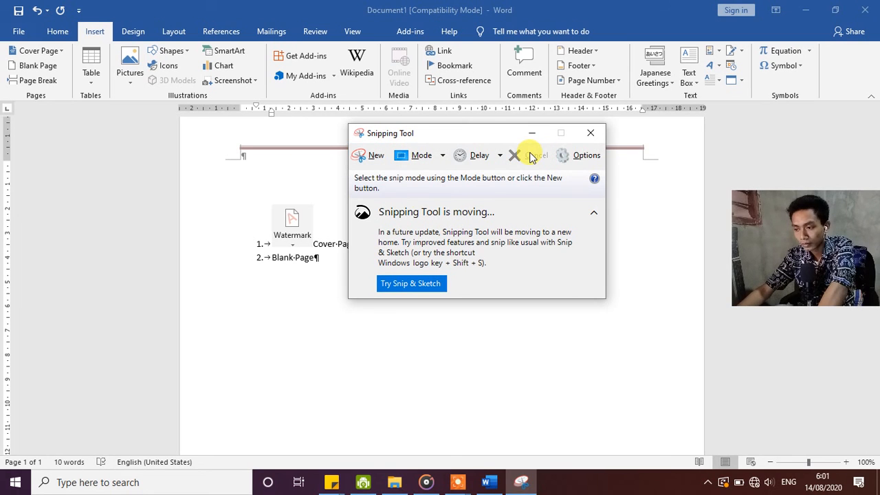
Paste the icon snip in front of "Blank Page" in the second list item and show the Windows desktop.
left_click(273, 264)
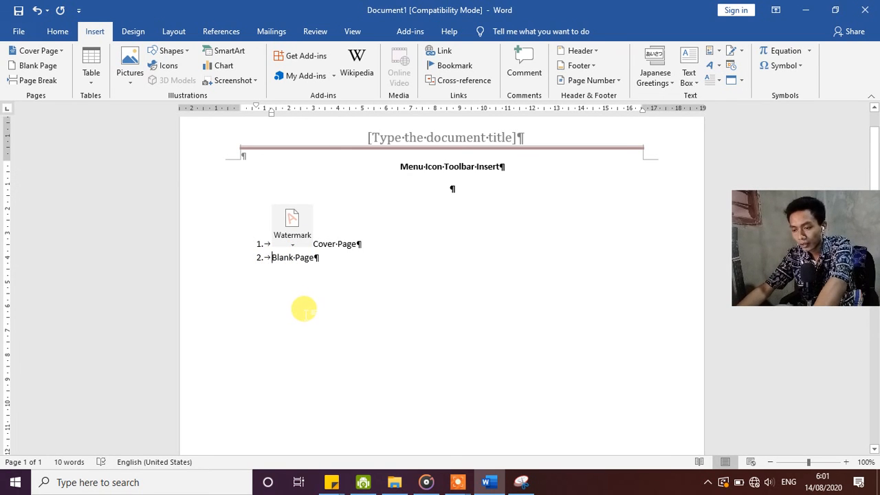
key("ctrl+v")
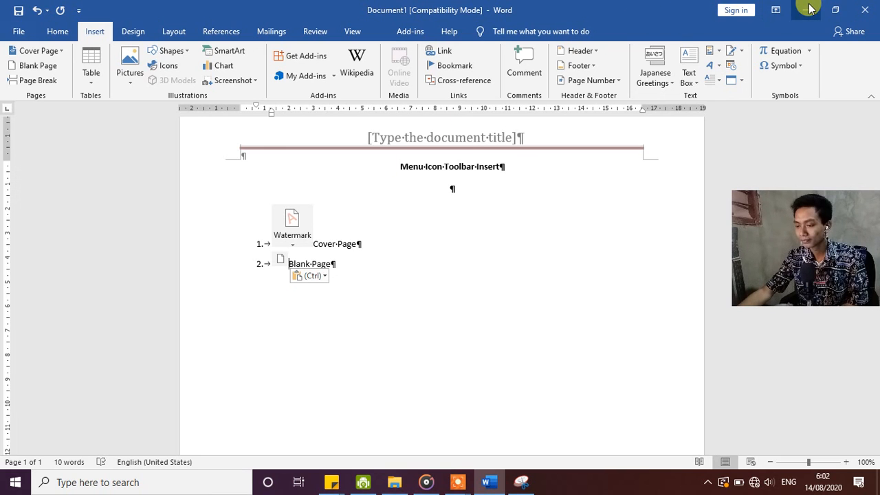
left_click(876, 484)
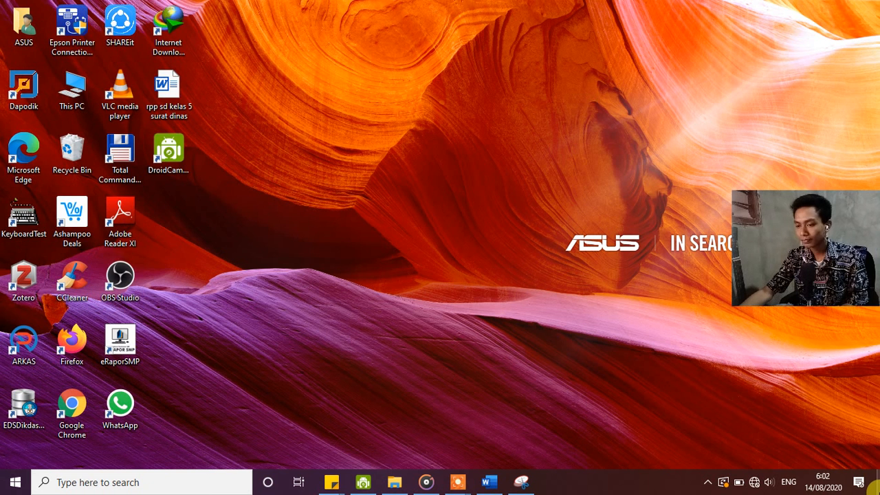